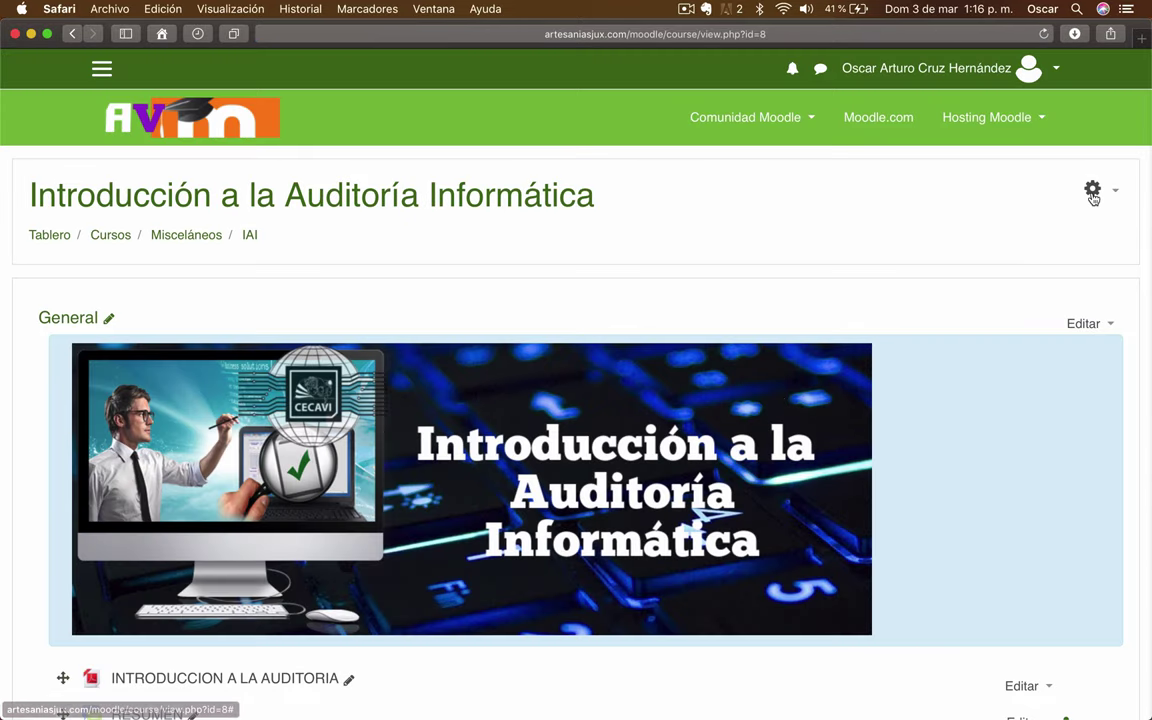
Step: Open the activity and resource chooser for the course's General section
{"action": "left_click", "coordinate": [1092, 188]}
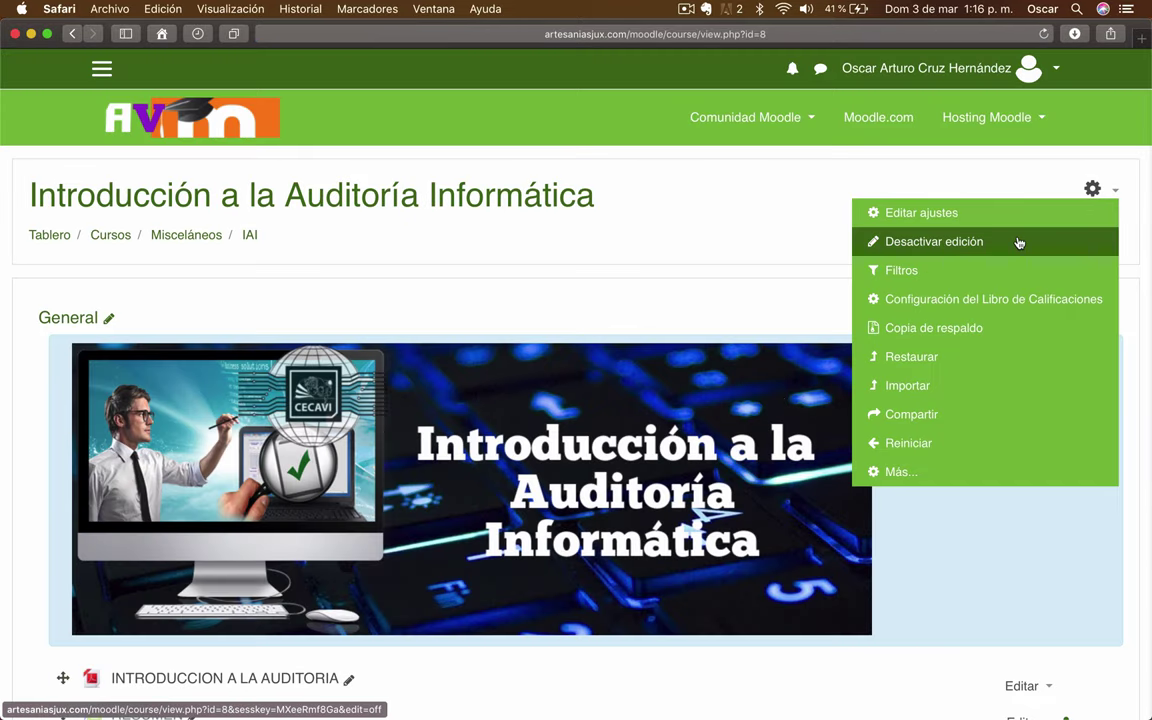
{"action": "left_click", "coordinate": [805, 247]}
{"action": "scroll", "coordinate": [805, 247], "scroll_direction": "down", "scroll_amount": 5}
{"action": "scroll", "coordinate": [805, 247], "scroll_direction": "down", "scroll_amount": 4}
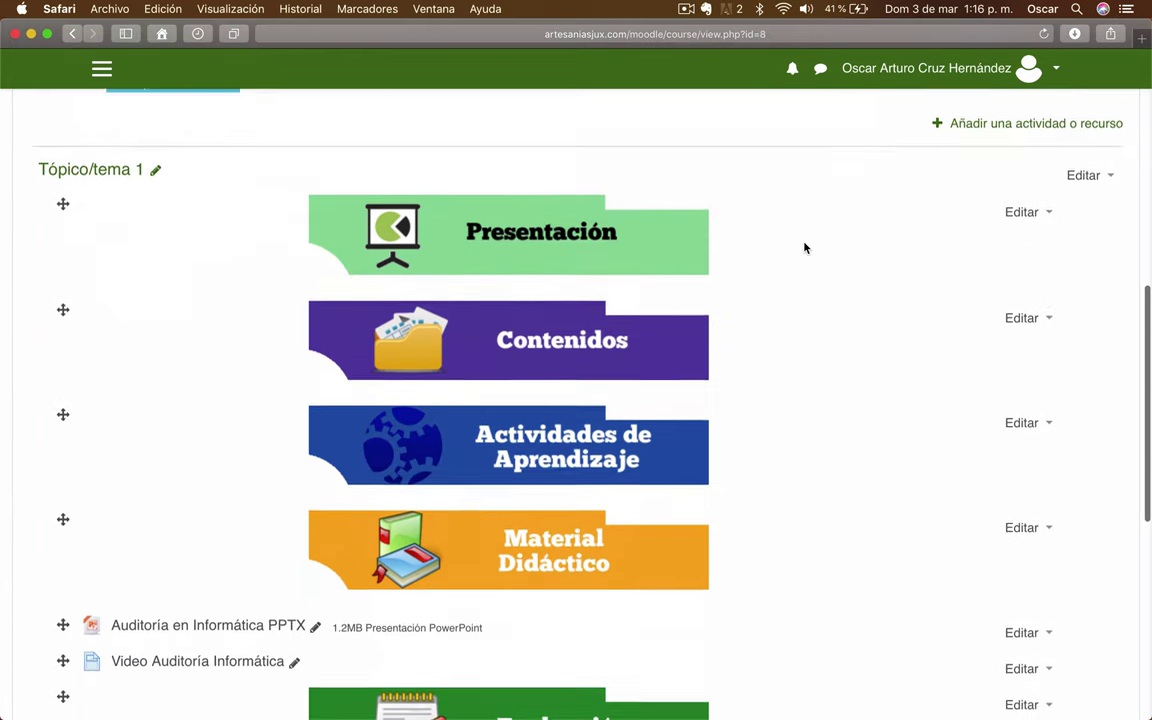
{"action": "scroll", "coordinate": [954, 368], "scroll_direction": "up", "scroll_amount": 2}
{"action": "left_click", "coordinate": [1078, 185]}
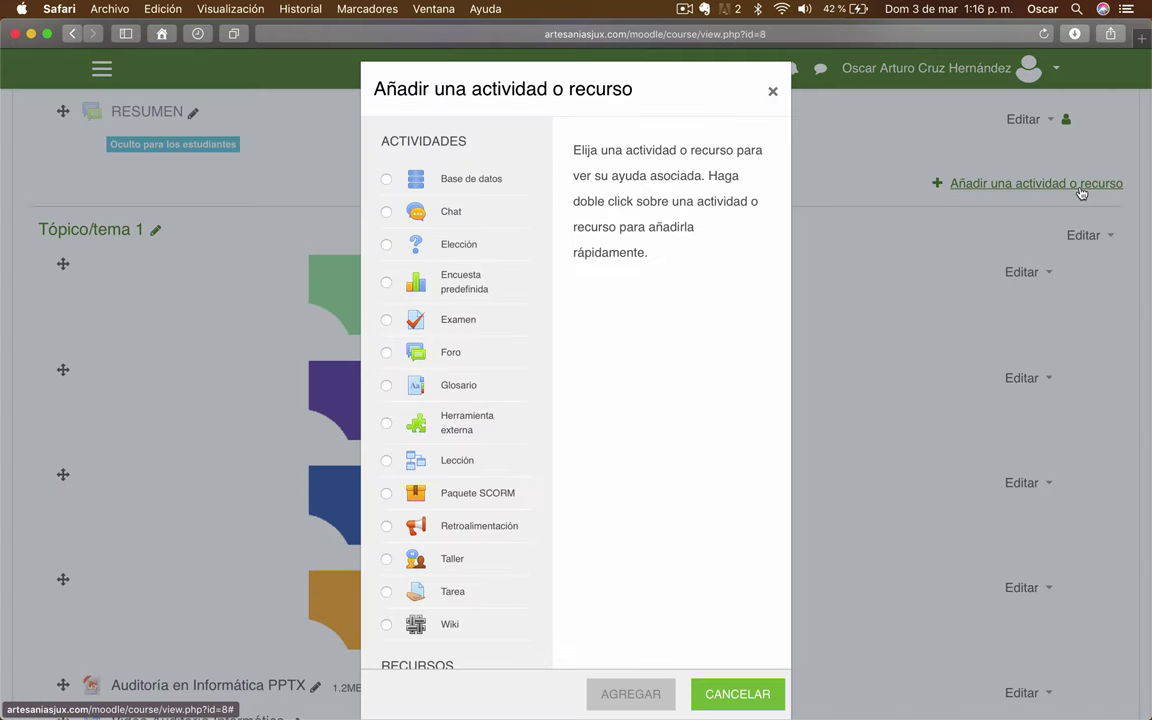
Step: Select the Tarea activity, read through its description, and add it to the General section
{"action": "scroll", "coordinate": [476, 394], "scroll_direction": "down", "scroll_amount": 1}
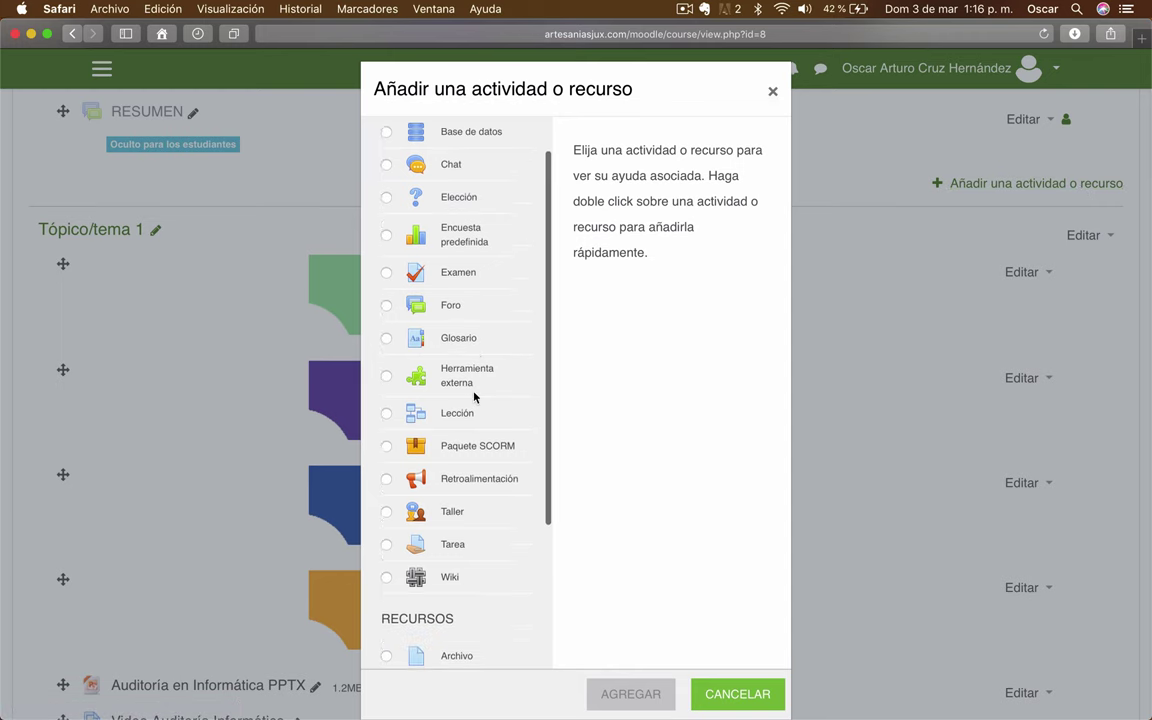
{"action": "left_click", "coordinate": [453, 534]}
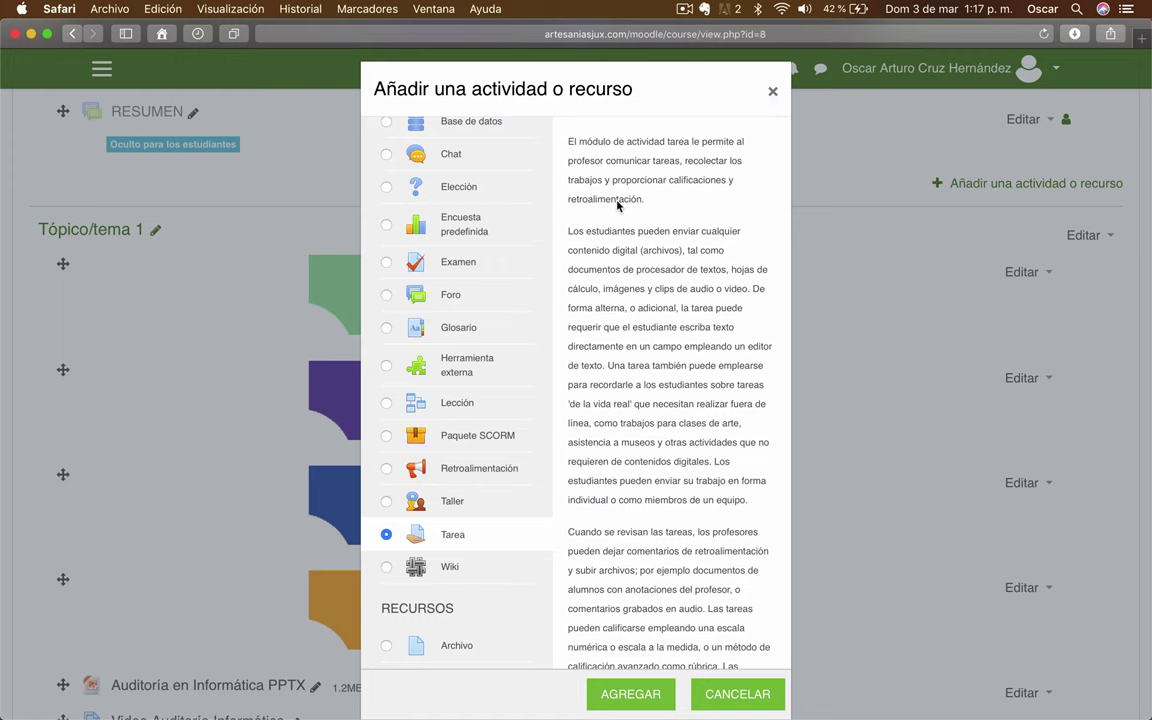
{"action": "scroll", "coordinate": [618, 204], "scroll_direction": "down", "scroll_amount": 2}
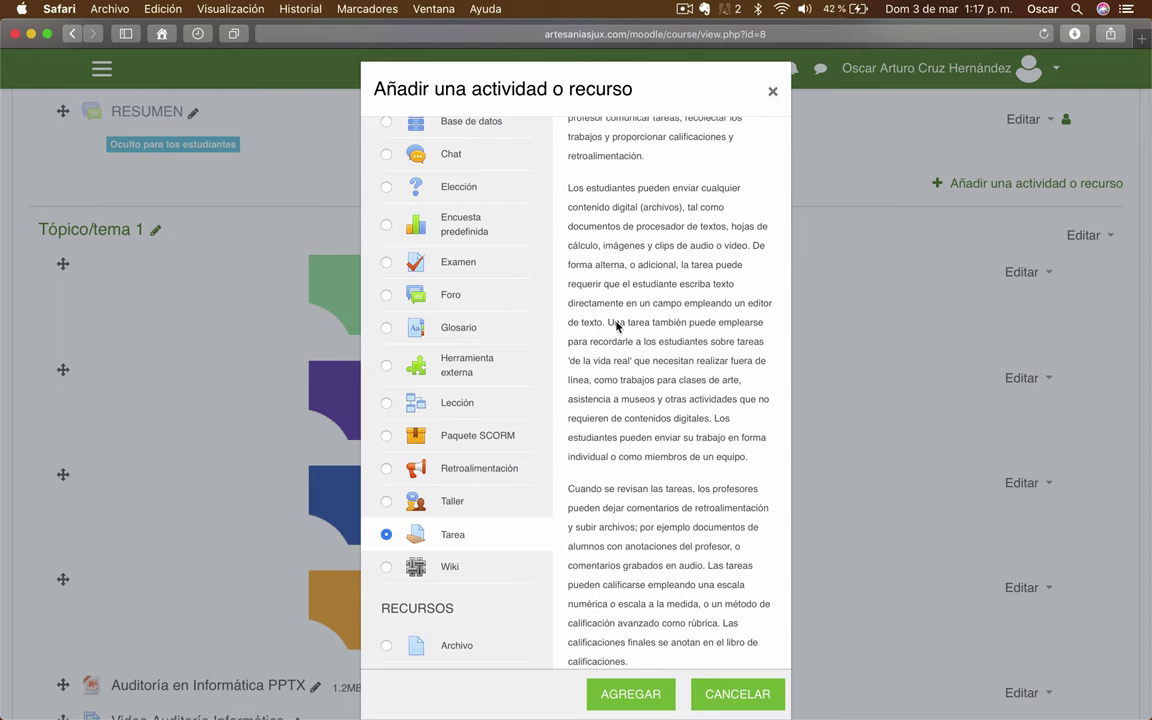
{"action": "scroll", "coordinate": [616, 320], "scroll_direction": "down", "scroll_amount": 2}
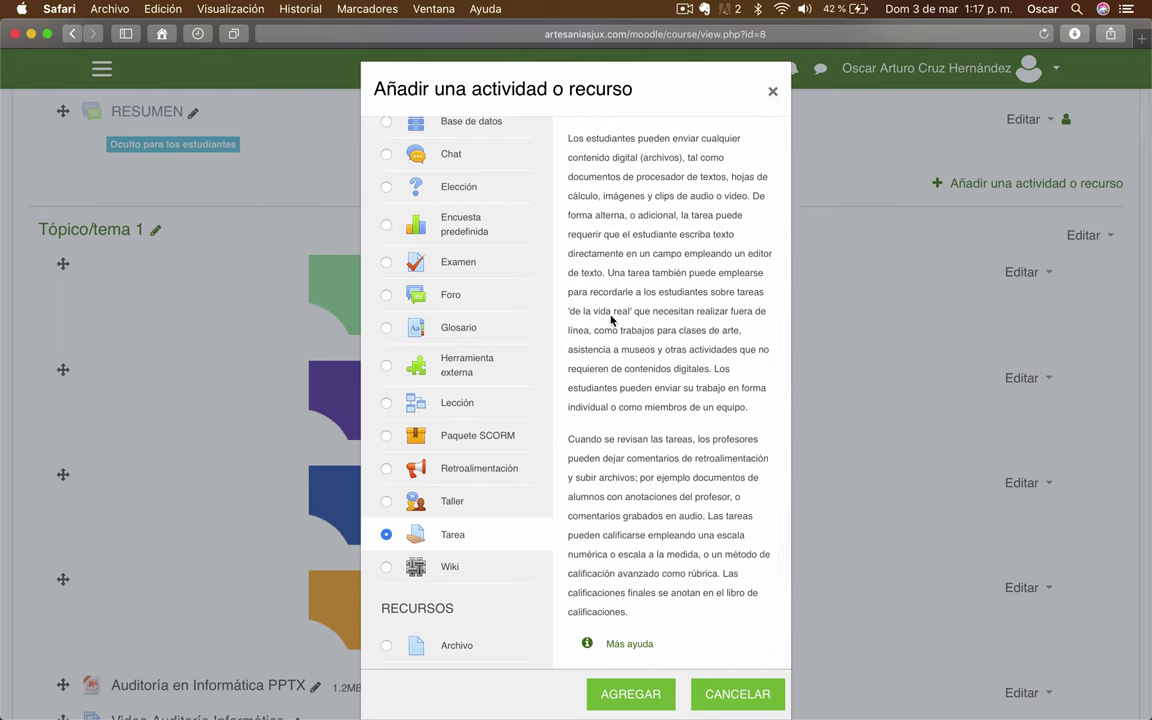
{"action": "left_click", "coordinate": [630, 698]}
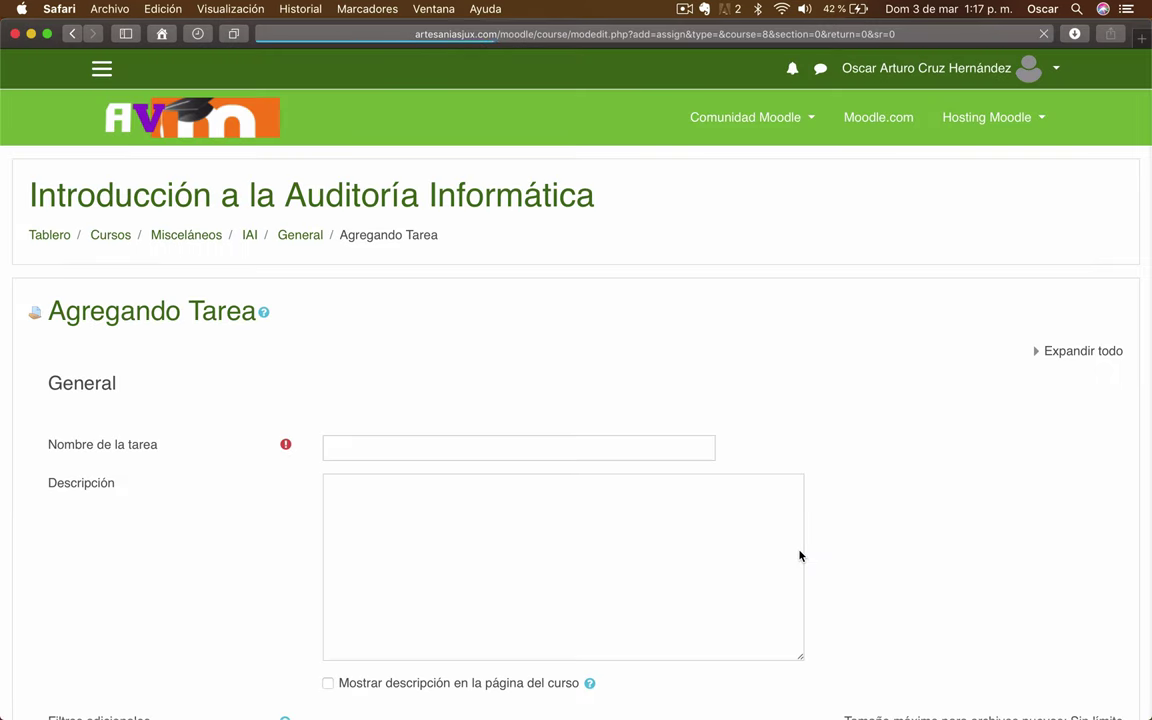
Step: Name the assignment "Sube tu infografía" and copy the same text into its description
{"action": "scroll", "coordinate": [185, 496], "scroll_direction": "down", "scroll_amount": 3}
{"action": "type", "text": "S"}
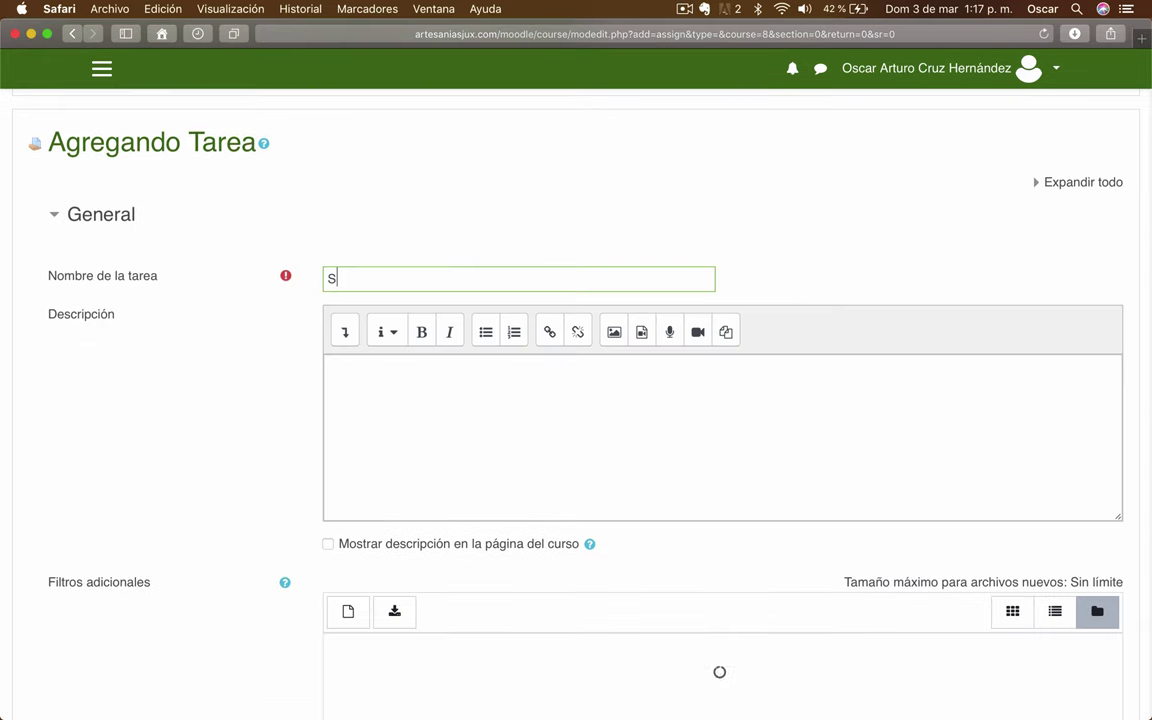
{"action": "type", "text": "ube tu infografía"}
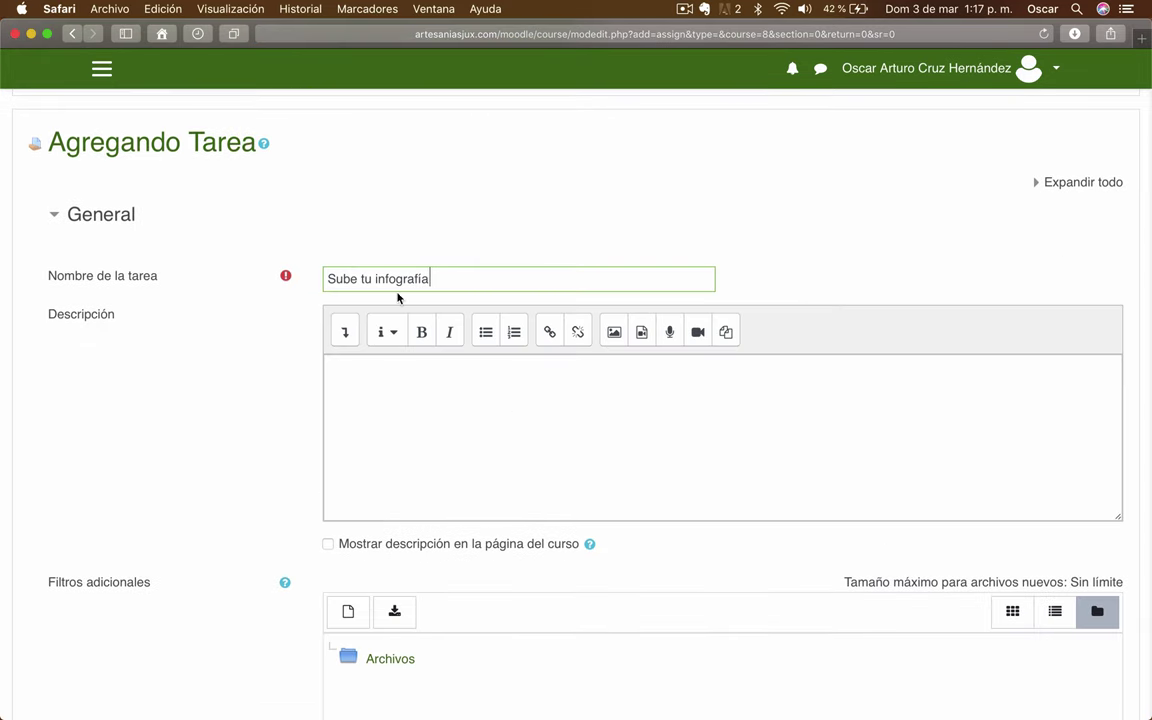
{"action": "left_click_drag", "start_coordinate": [326, 274], "coordinate": [432, 280]}
{"action": "key", "text": "ctrl+c"}
{"action": "left_click", "coordinate": [384, 370]}
{"action": "key", "text": "ctrl+v"}
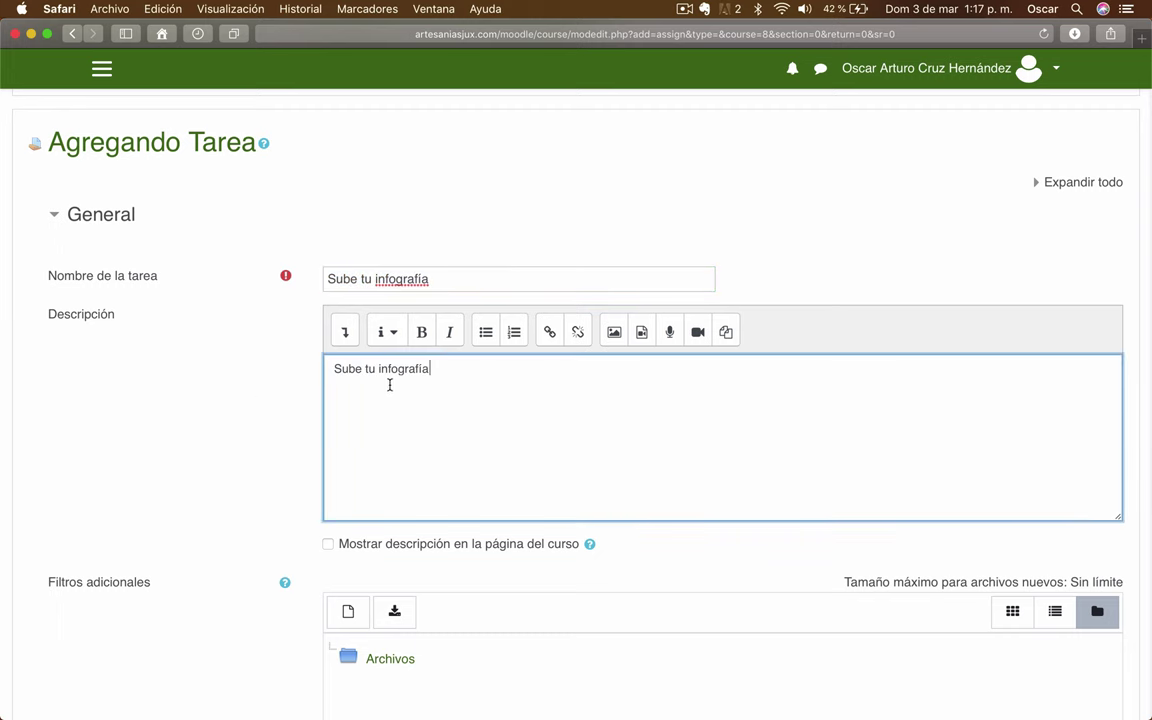
Step: Enable showing the assignment's description on the course page
{"action": "left_click", "coordinate": [234, 391]}
{"action": "scroll", "coordinate": [234, 391], "scroll_direction": "down", "scroll_amount": 5}
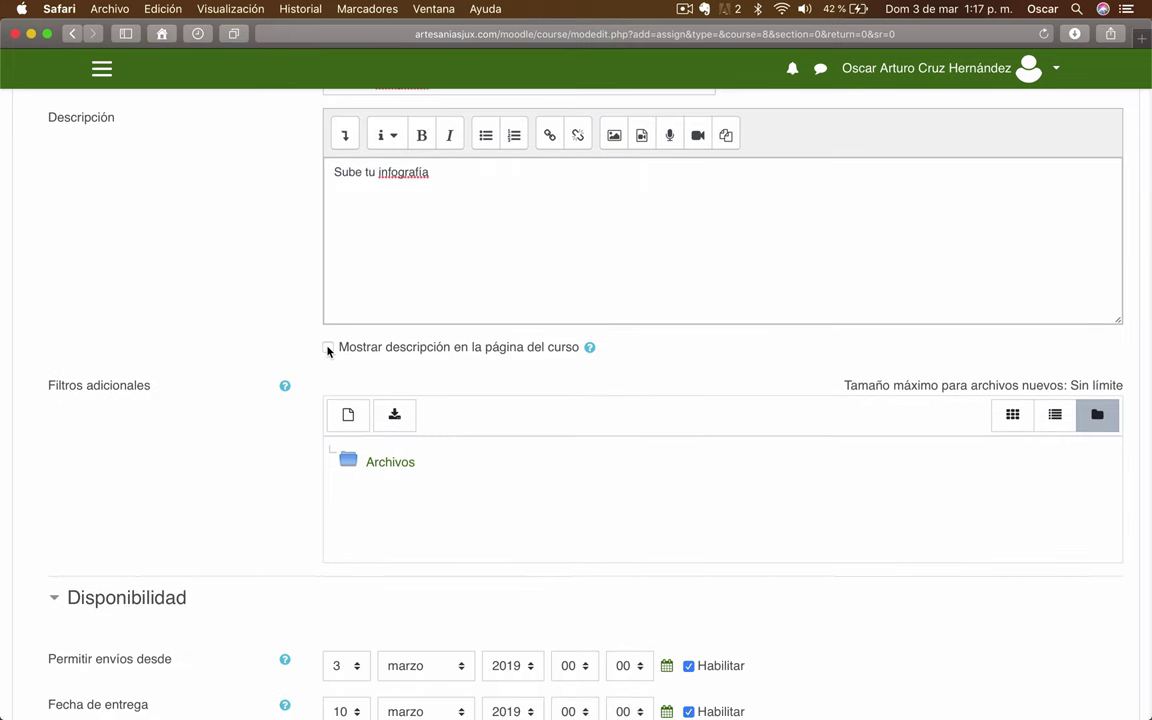
{"action": "left_click", "coordinate": [328, 348]}
Step: Read the help for the Filtros adicionales setting
{"action": "scroll", "coordinate": [252, 321], "scroll_direction": "down", "scroll_amount": 3}
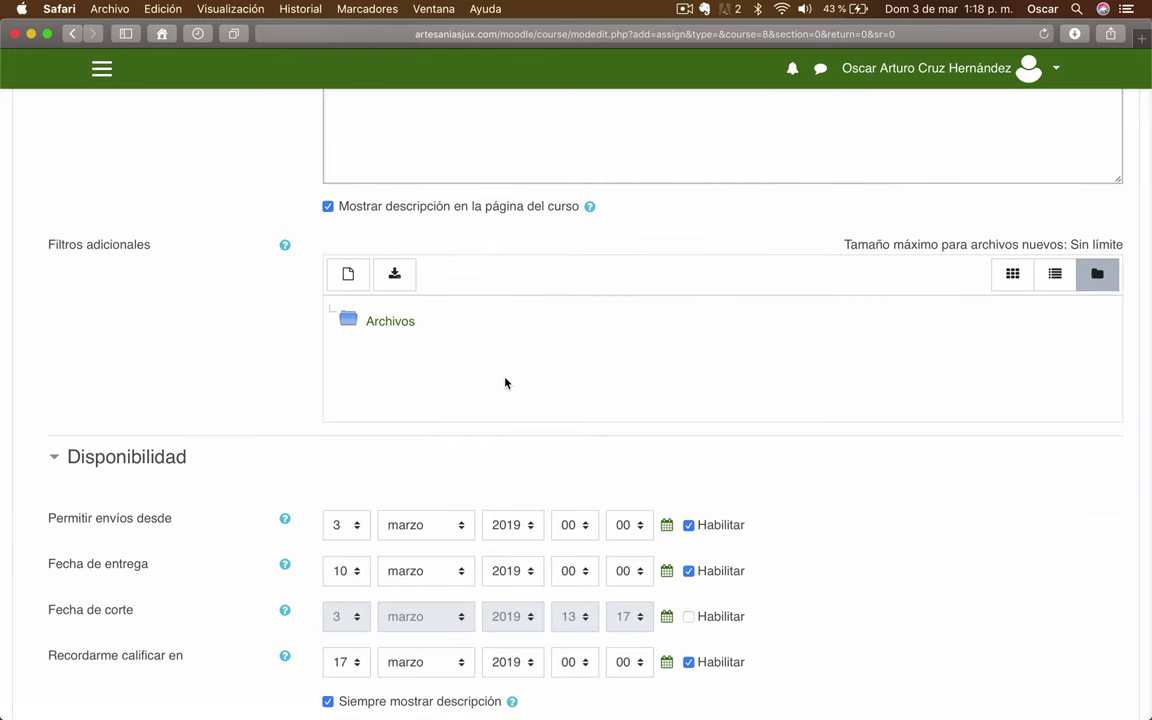
{"action": "left_click", "coordinate": [285, 246]}
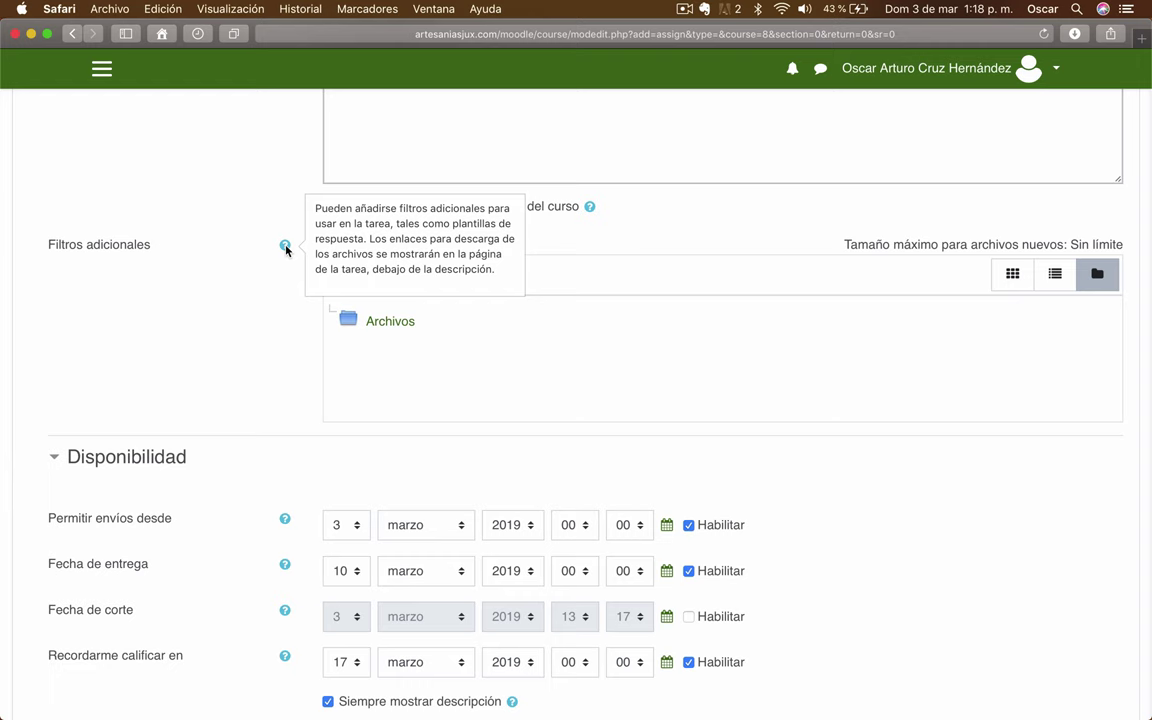
{"action": "left_click", "coordinate": [283, 347]}
Step: Review the assignment's Disponibilidad dates and read the help for Fecha de corte
{"action": "scroll", "coordinate": [283, 347], "scroll_direction": "down", "scroll_amount": 4}
{"action": "scroll", "coordinate": [282, 347], "scroll_direction": "down", "scroll_amount": 1}
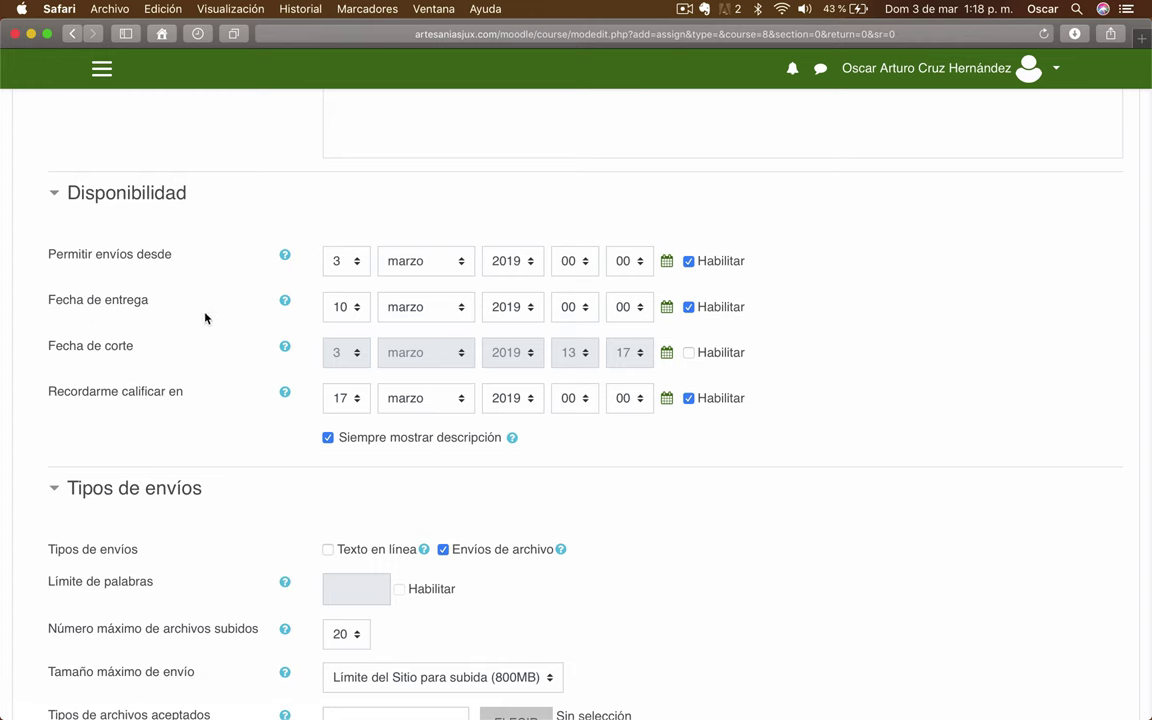
{"action": "scroll", "coordinate": [870, 333], "scroll_direction": "up", "scroll_amount": 1}
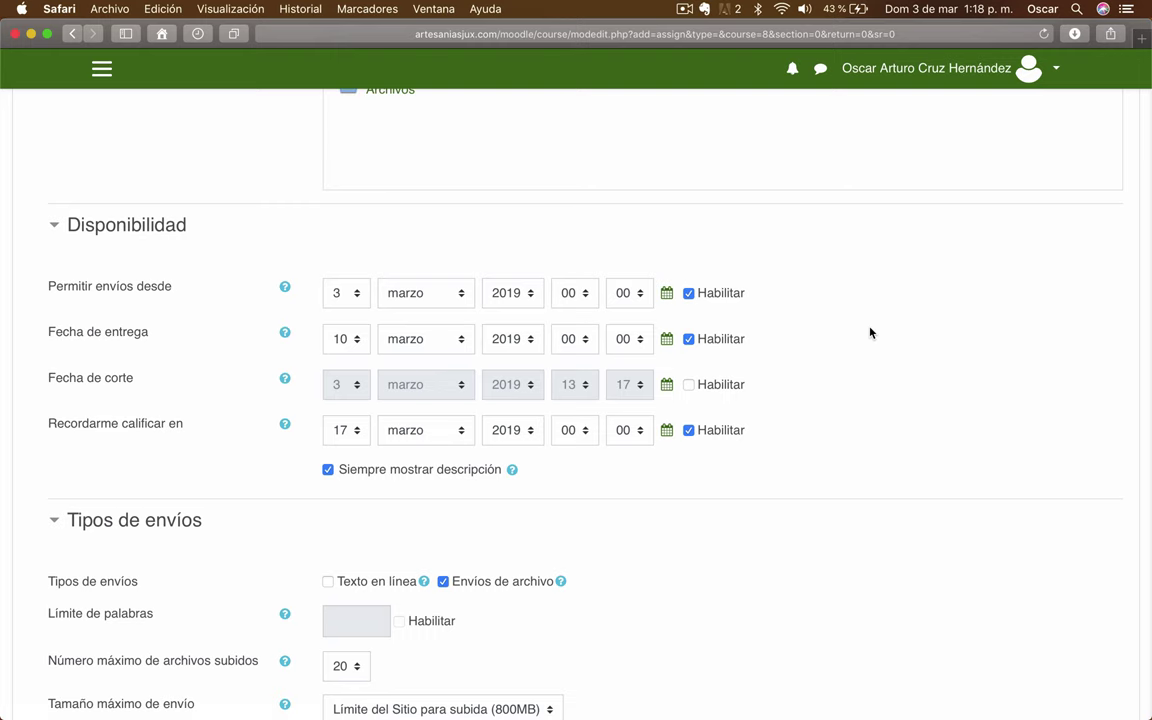
{"action": "scroll", "coordinate": [789, 330], "scroll_direction": "down", "scroll_amount": 3}
{"action": "left_click", "coordinate": [285, 290]}
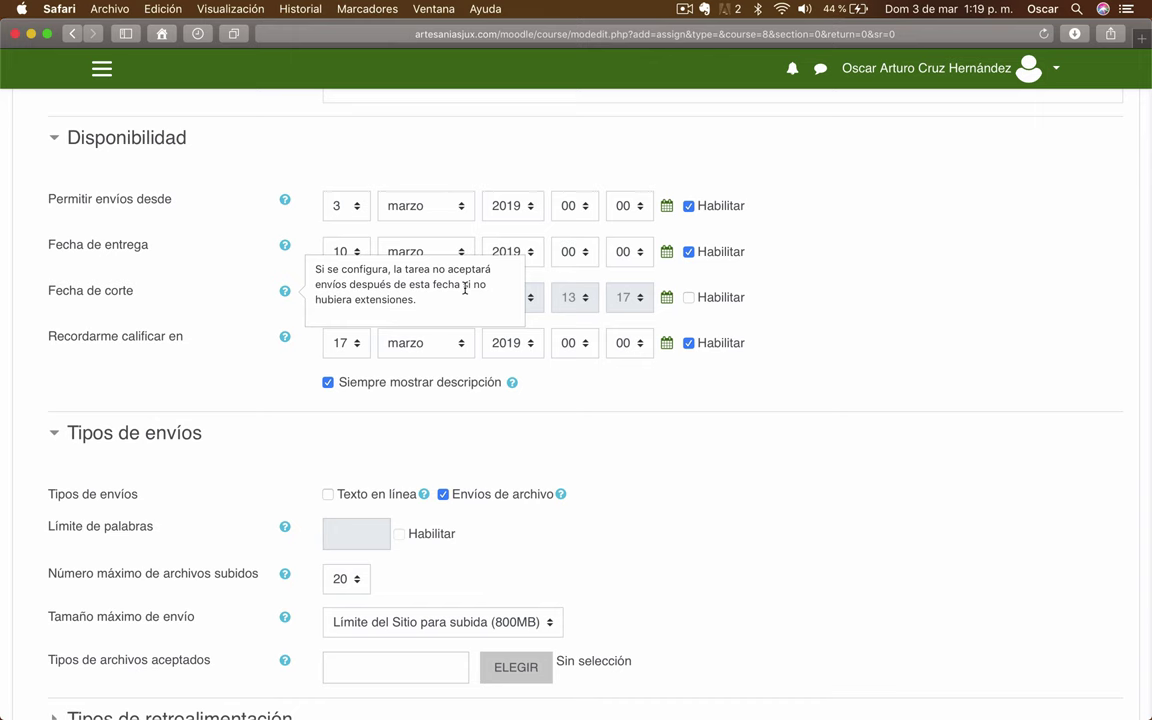
{"action": "left_click", "coordinate": [840, 295]}
{"action": "scroll", "coordinate": [920, 301], "scroll_direction": "down", "scroll_amount": 1}
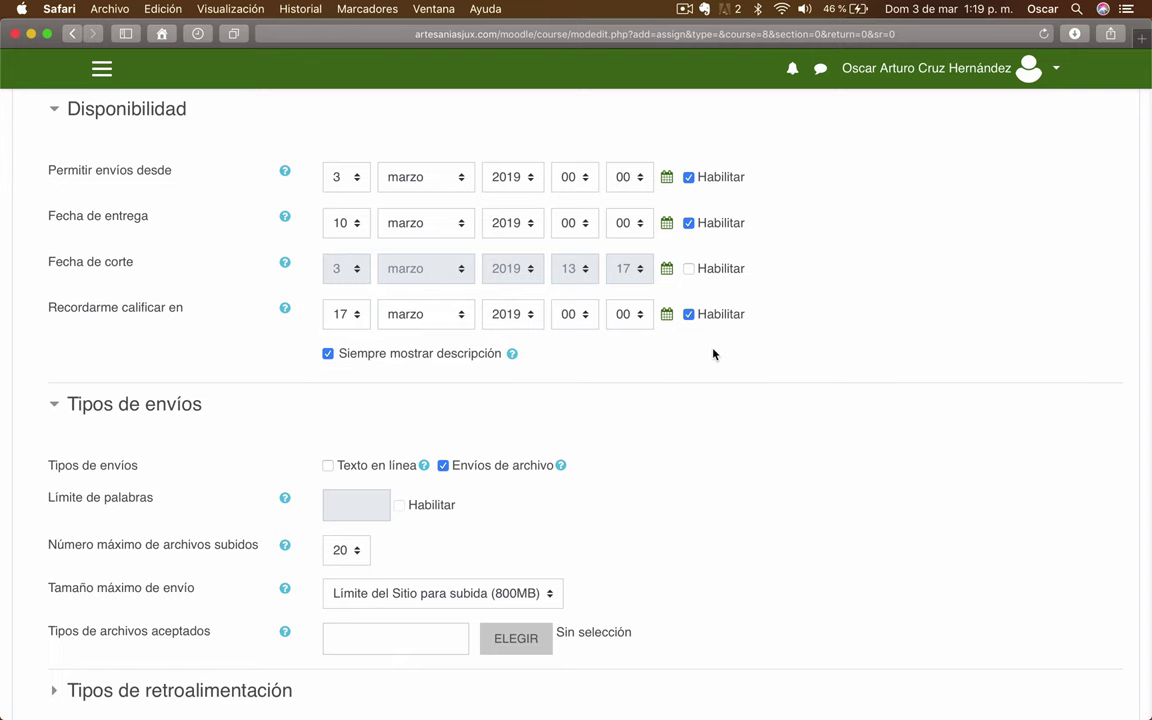
Step: Try enabling Texto en línea submissions with a word limit, and turn both options back off
{"action": "scroll", "coordinate": [941, 280], "scroll_direction": "down", "scroll_amount": 4}
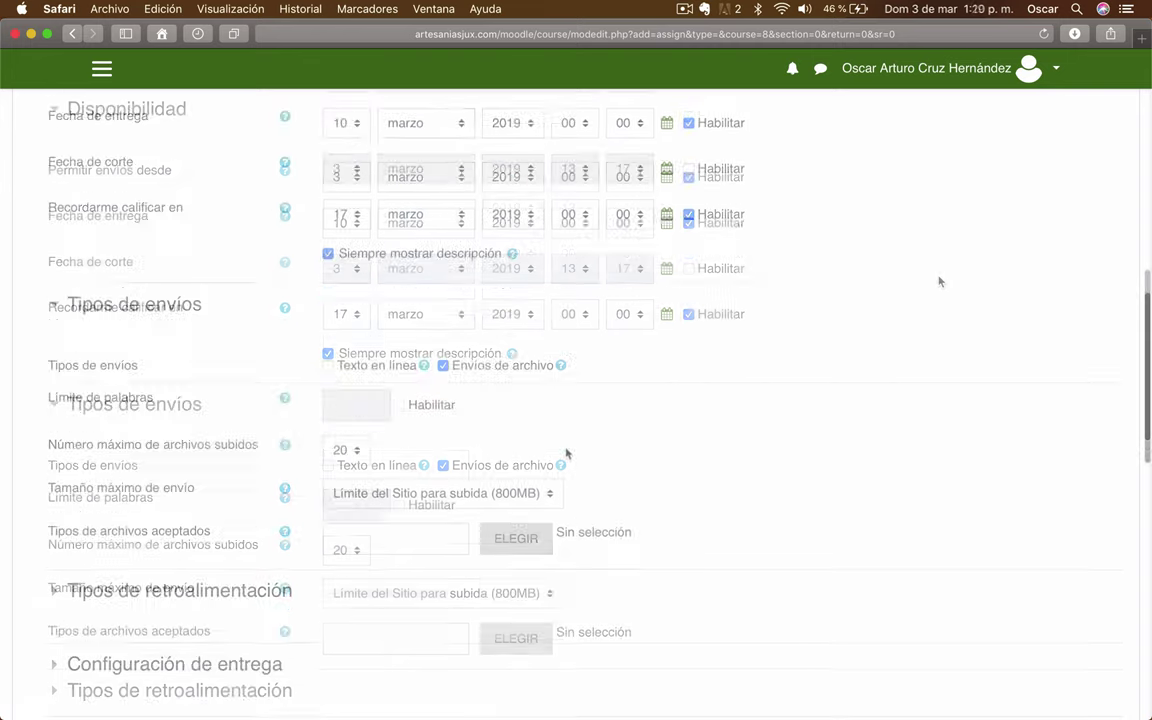
{"action": "scroll", "coordinate": [566, 453], "scroll_direction": "down", "scroll_amount": 1}
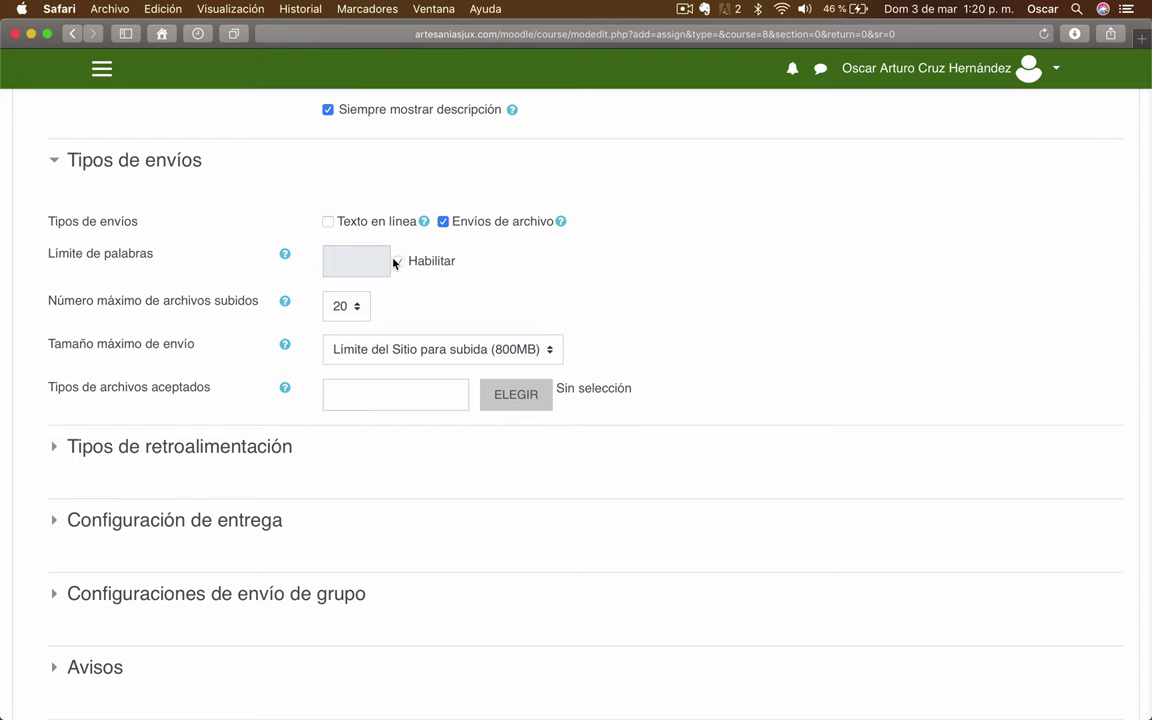
{"action": "left_click", "coordinate": [328, 221]}
{"action": "left_click", "coordinate": [342, 259]}
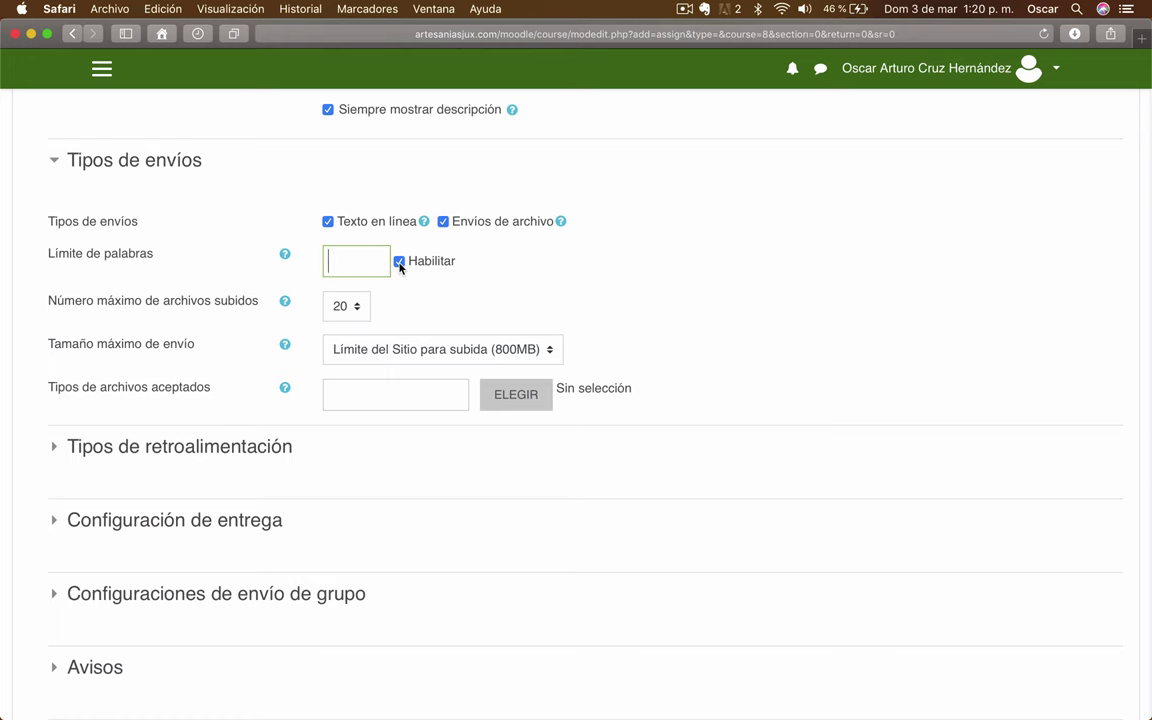
{"action": "left_click", "coordinate": [399, 262]}
{"action": "left_click", "coordinate": [328, 221]}
Step: Set the maximum number of uploaded files to 2 and the maximum submission size to 50MB
{"action": "scroll", "coordinate": [571, 316], "scroll_direction": "down", "scroll_amount": 1}
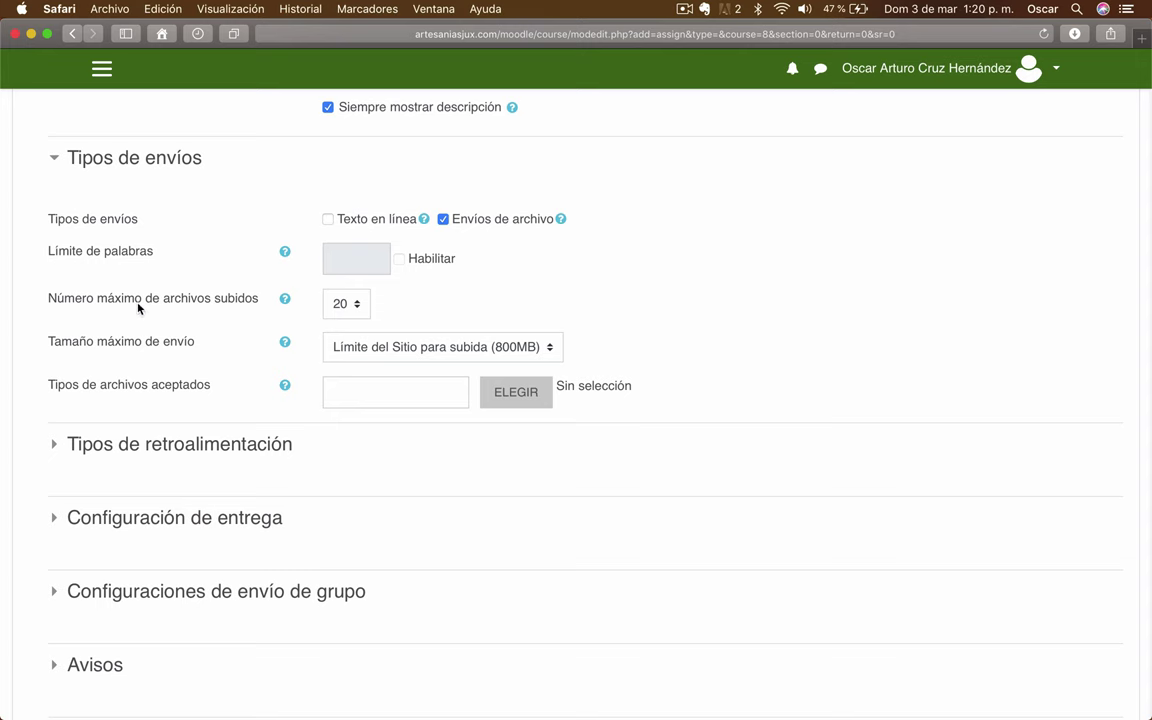
{"action": "left_click", "coordinate": [355, 303]}
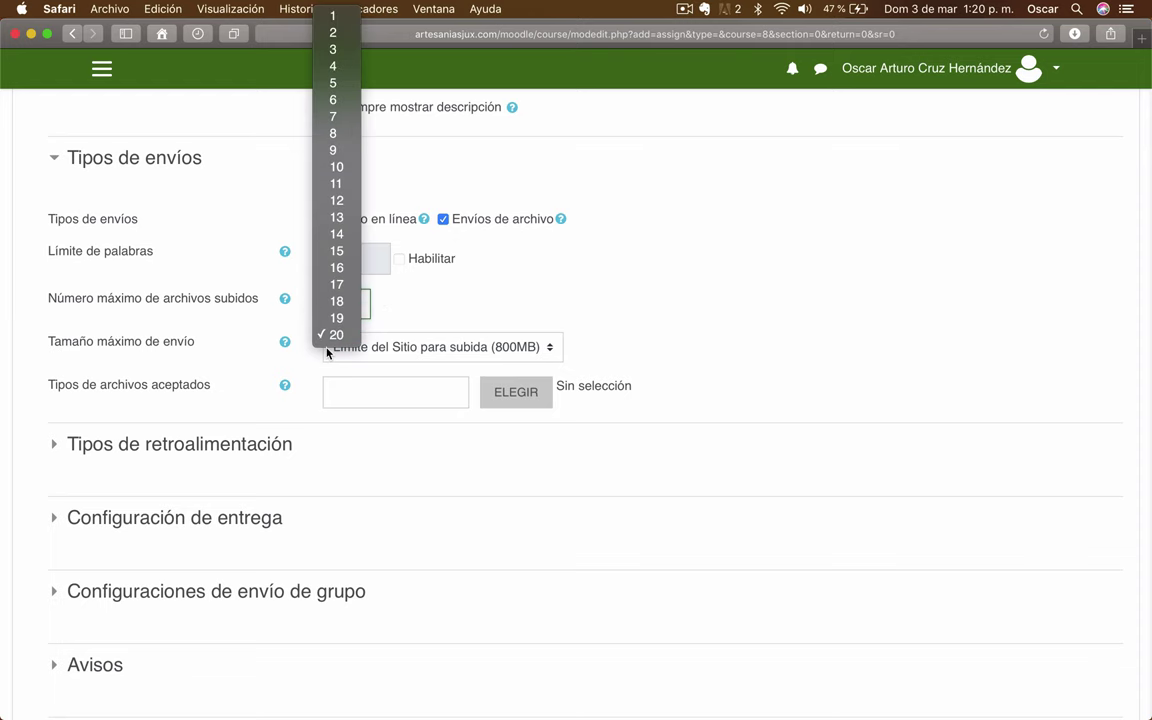
{"action": "left_click", "coordinate": [333, 32]}
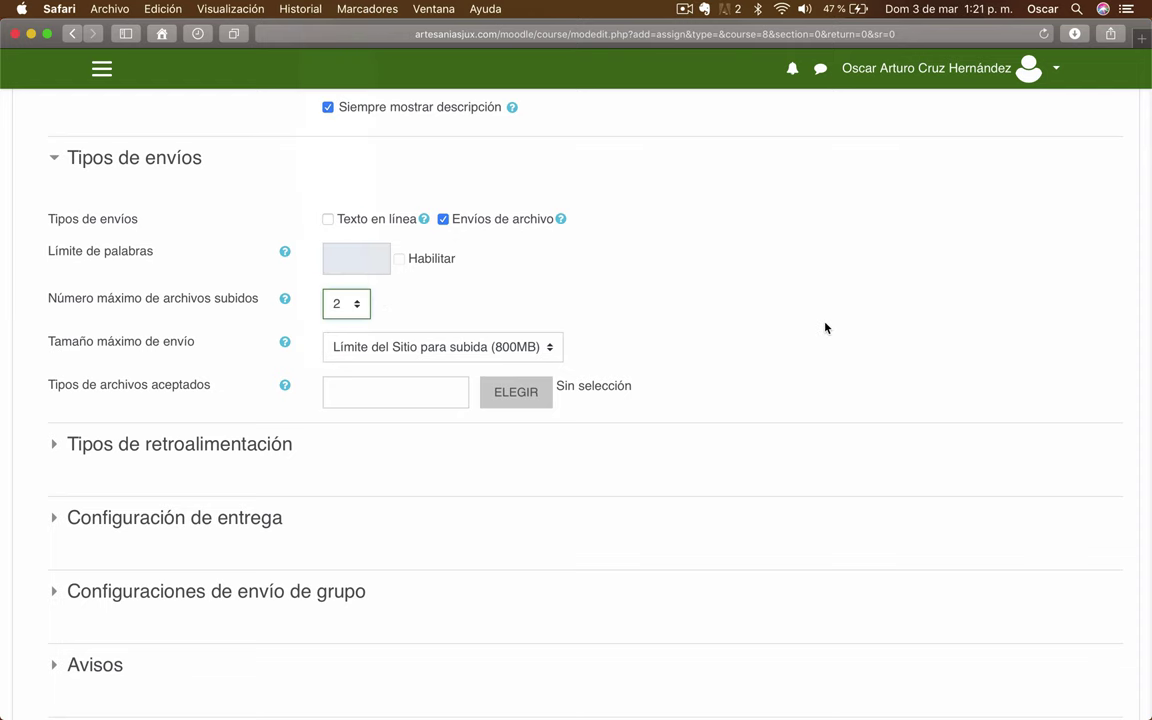
{"action": "scroll", "coordinate": [825, 327], "scroll_direction": "down", "scroll_amount": 2}
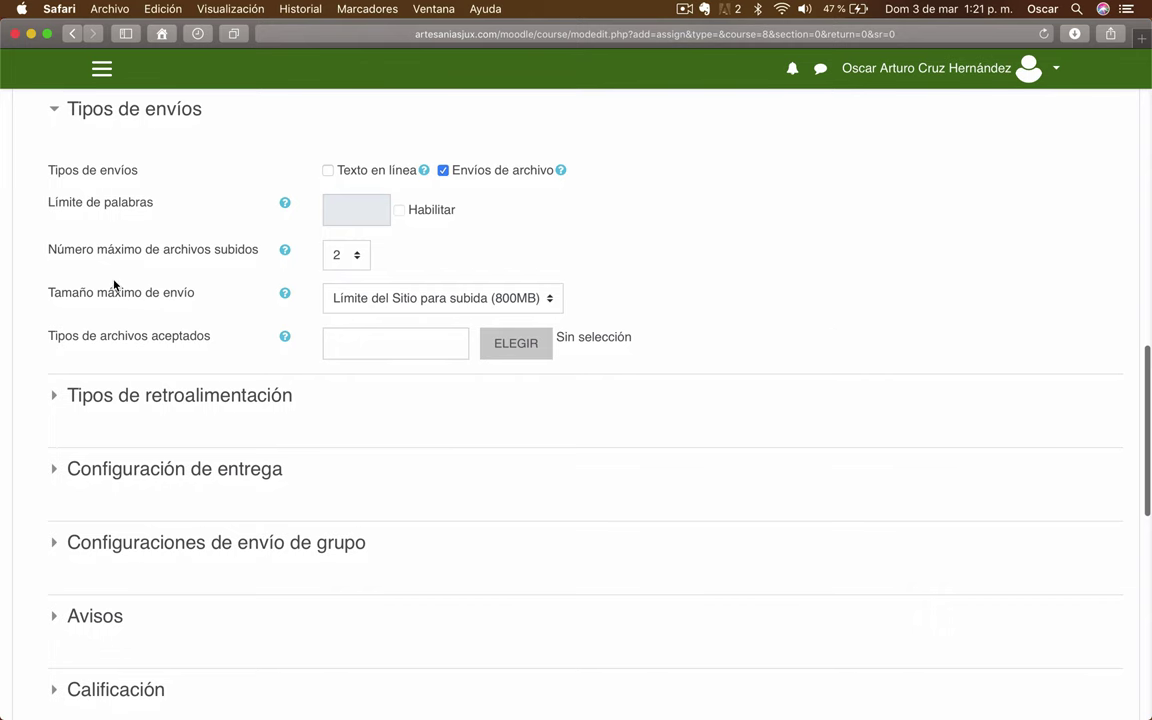
{"action": "left_click", "coordinate": [550, 299]}
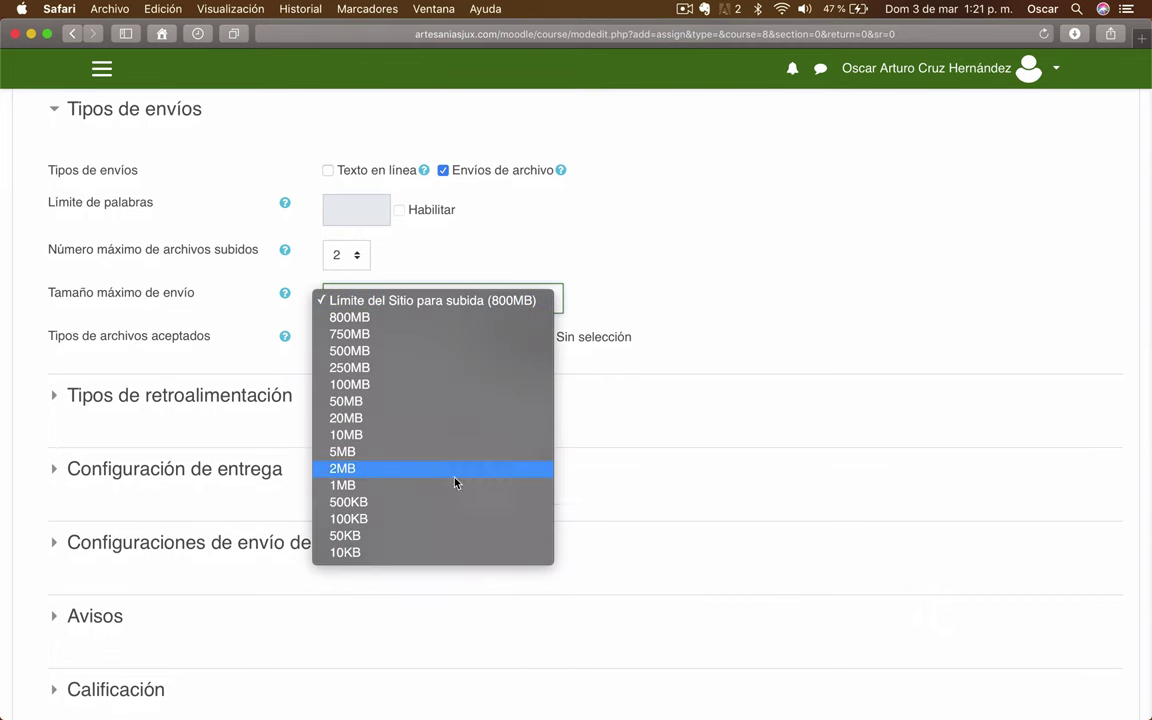
{"action": "left_click", "coordinate": [365, 407]}
Step: Set the accepted file types to Archivos de documento and Documento PDF, and save the selection
{"action": "scroll", "coordinate": [841, 234], "scroll_direction": "down", "scroll_amount": 1}
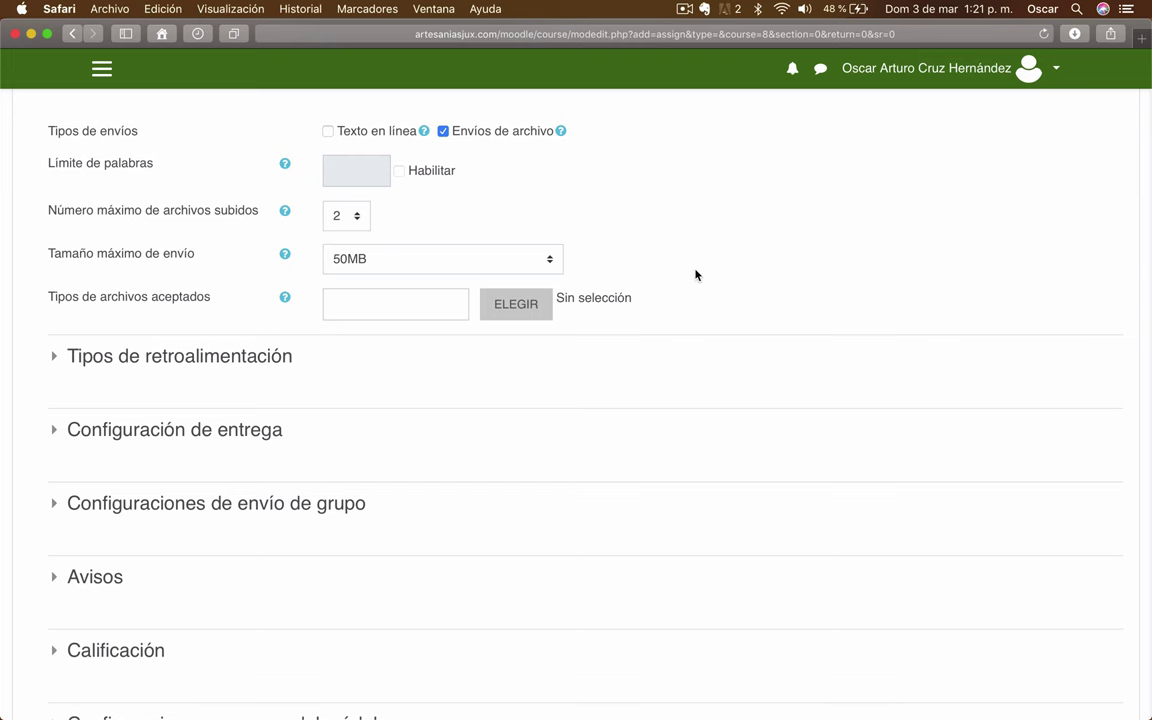
{"action": "left_click", "coordinate": [520, 308]}
{"action": "scroll", "coordinate": [537, 200], "scroll_direction": "down", "scroll_amount": 10}
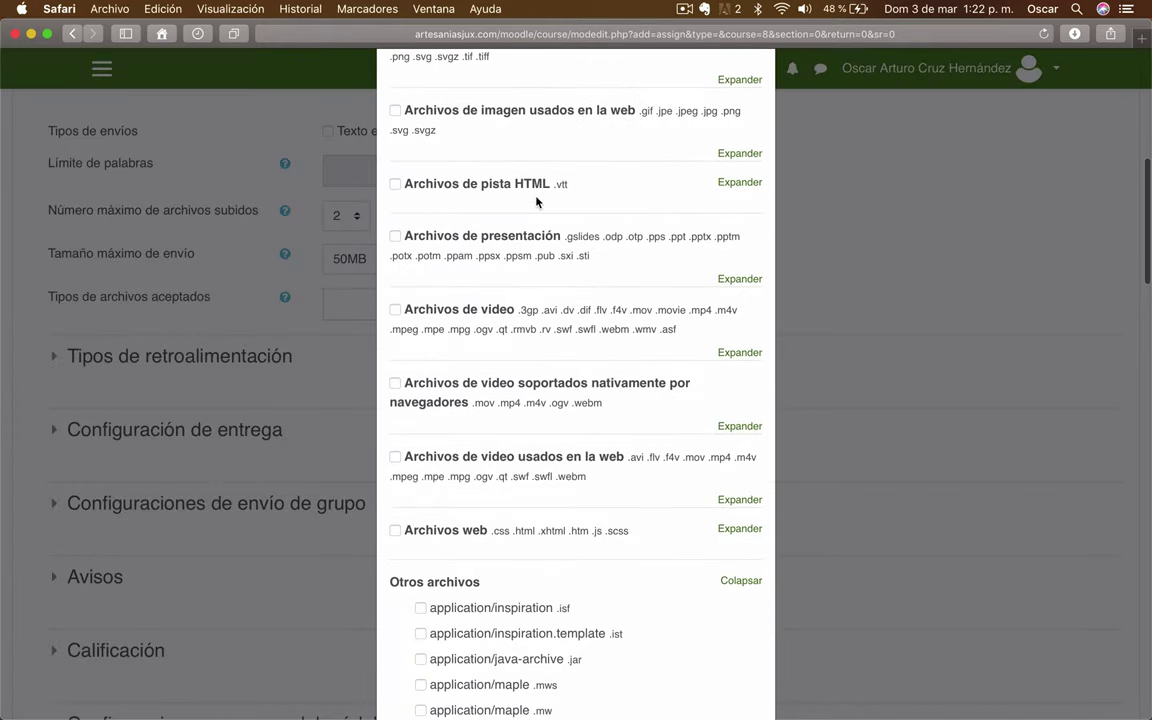
{"action": "scroll", "coordinate": [537, 200], "scroll_direction": "down", "scroll_amount": 5}
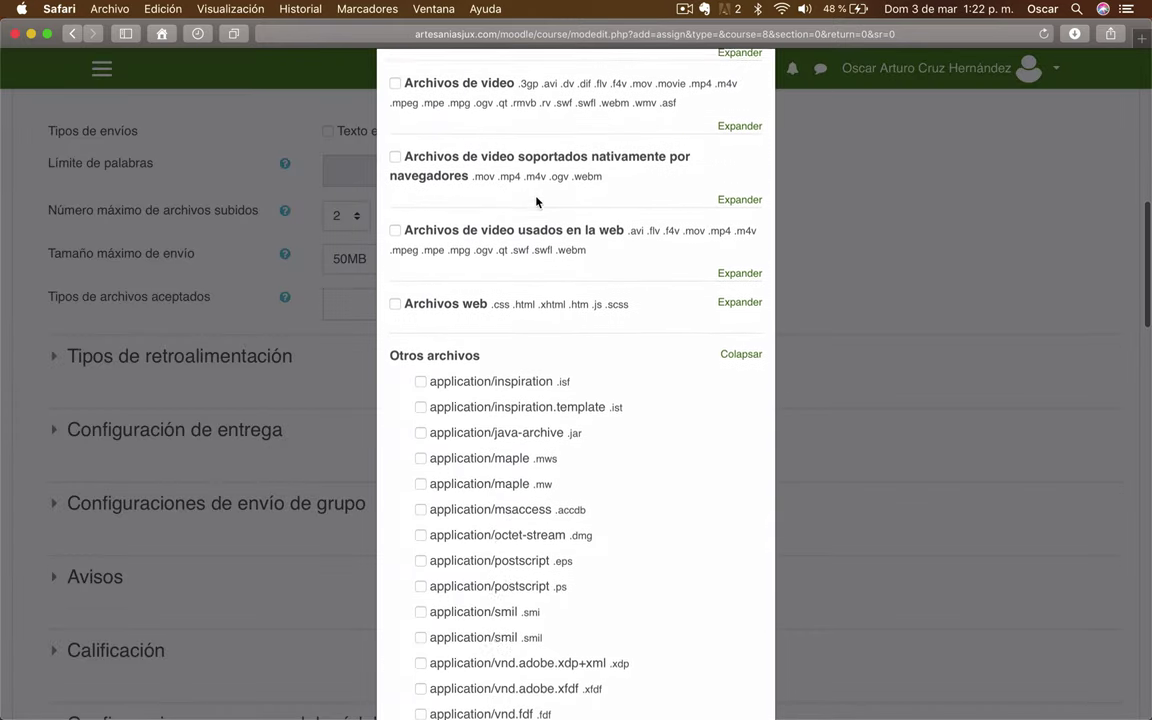
{"action": "scroll", "coordinate": [537, 200], "scroll_direction": "down", "scroll_amount": 5}
{"action": "scroll", "coordinate": [537, 200], "scroll_direction": "up", "scroll_amount": 20}
{"action": "scroll", "coordinate": [537, 200], "scroll_direction": "down", "scroll_amount": 2}
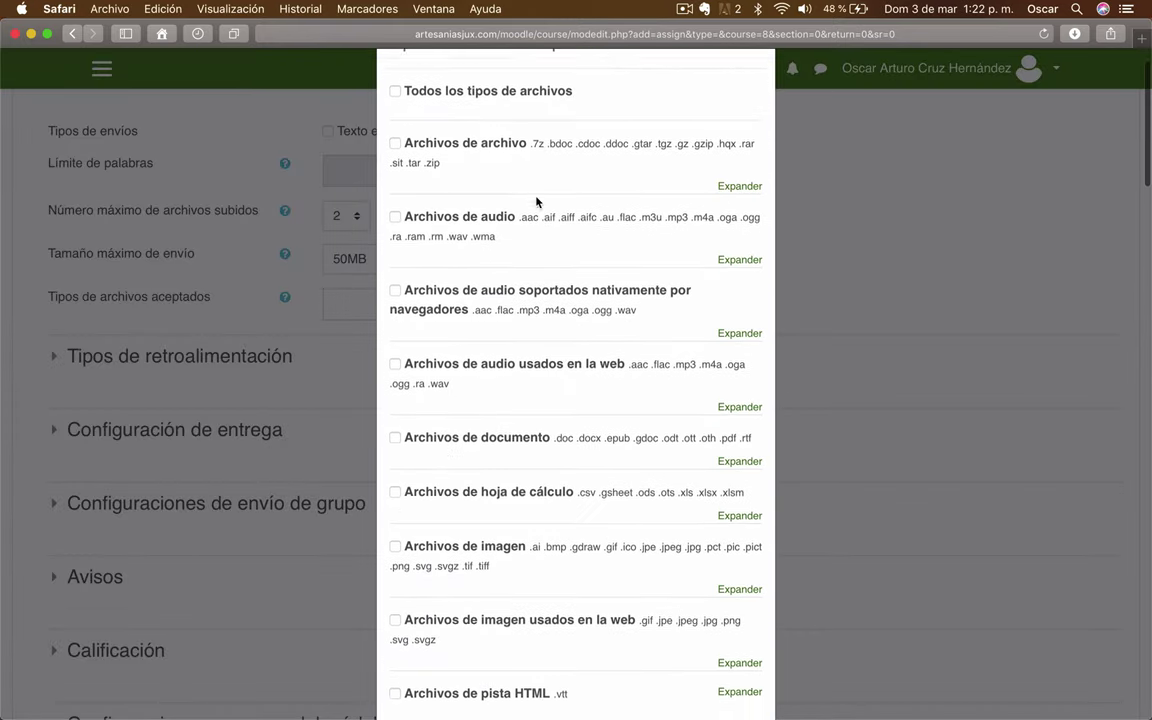
{"action": "scroll", "coordinate": [537, 201], "scroll_direction": "down", "scroll_amount": 2}
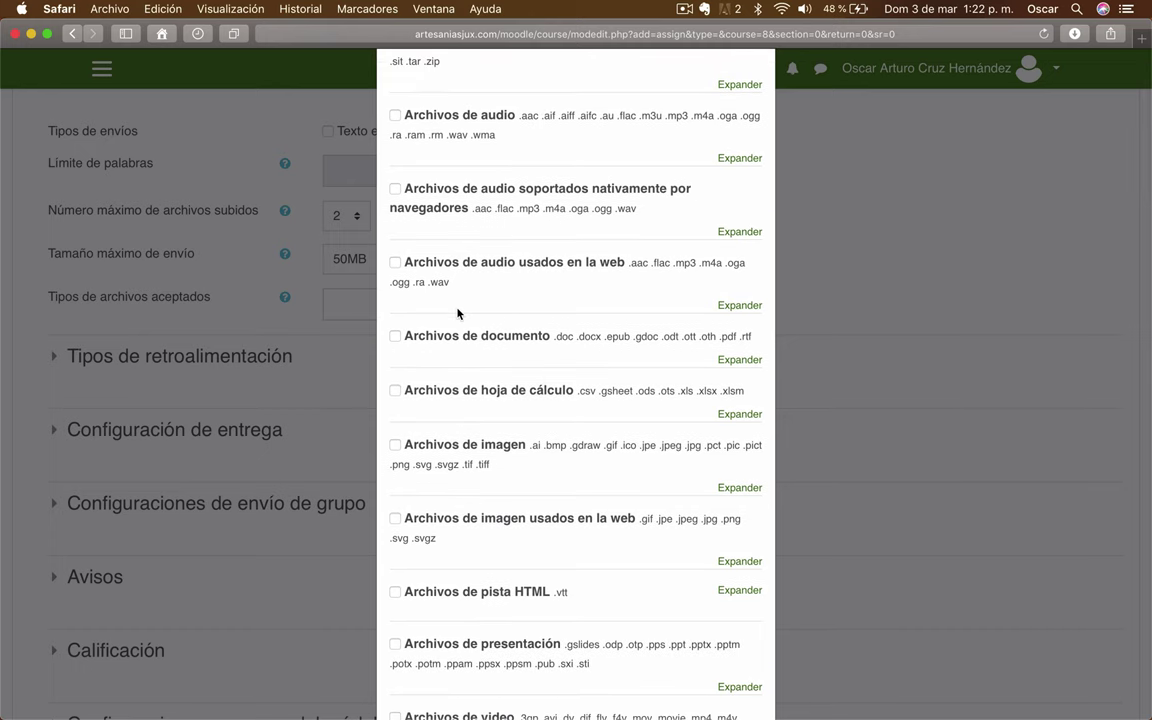
{"action": "left_click", "coordinate": [396, 338]}
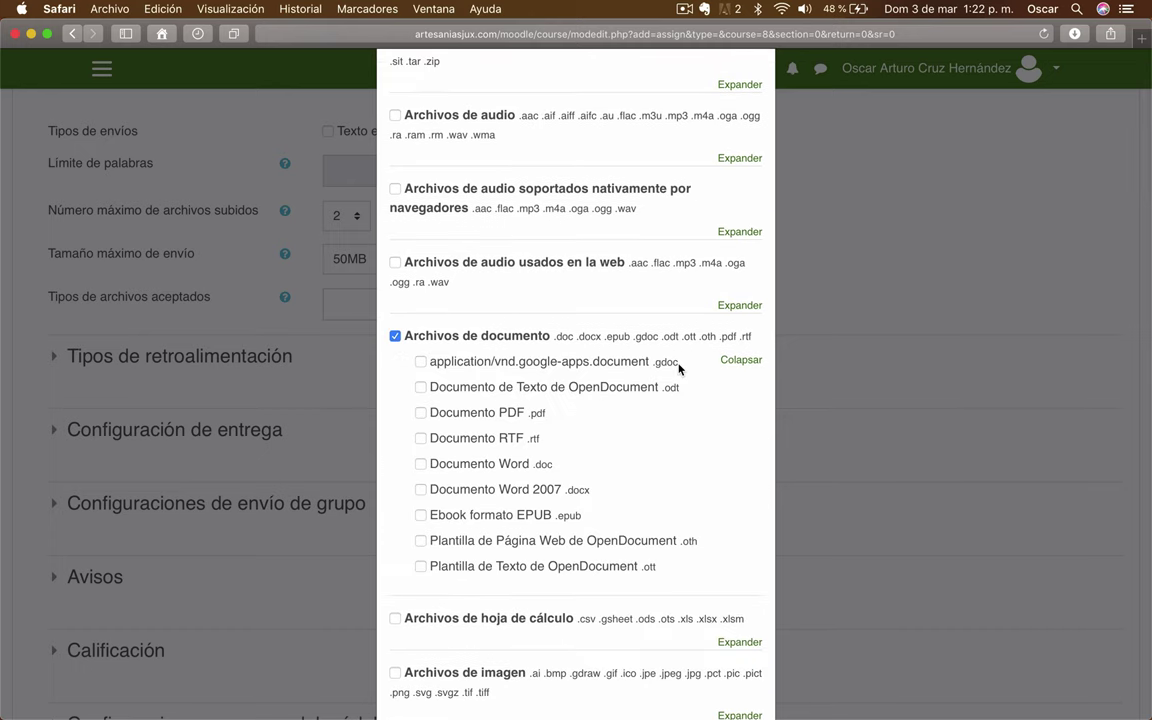
{"action": "left_click", "coordinate": [421, 413]}
{"action": "scroll", "coordinate": [625, 450], "scroll_direction": "down", "scroll_amount": 8}
{"action": "scroll", "coordinate": [625, 450], "scroll_direction": "down", "scroll_amount": 15}
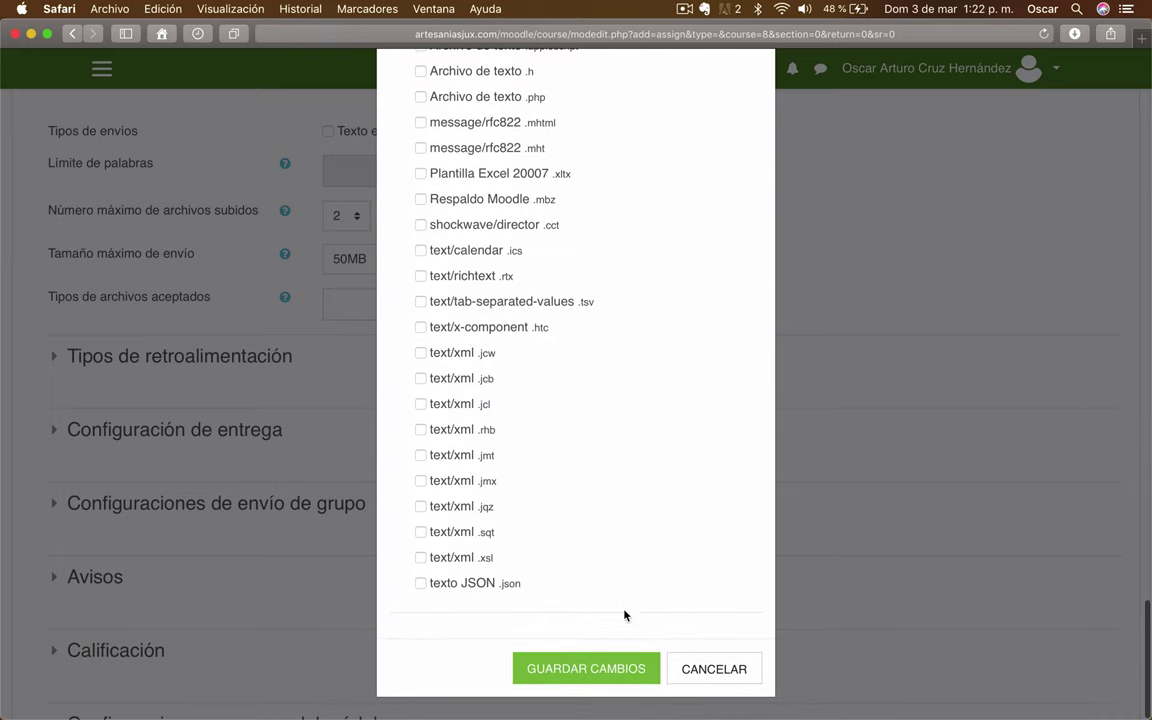
{"action": "left_click", "coordinate": [586, 668]}
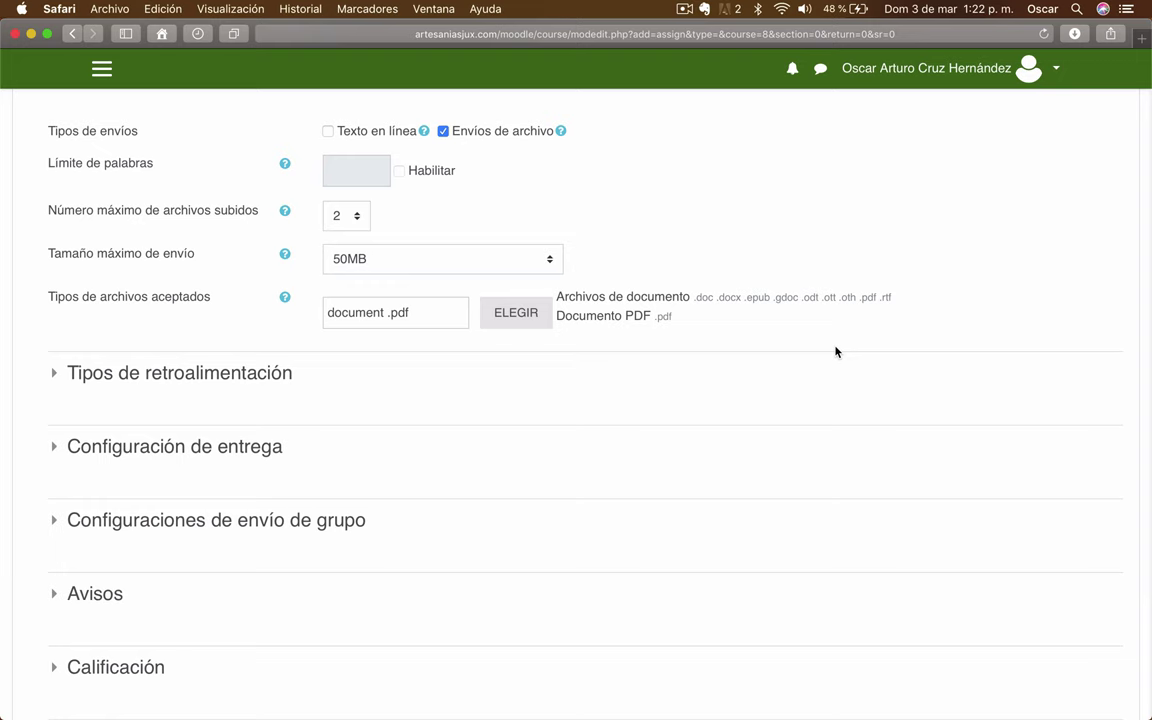
Step: Expand Tipos de retroalimentación and review the feedback options for the assignment
{"action": "scroll", "coordinate": [201, 240], "scroll_direction": "down", "scroll_amount": 3}
{"action": "left_click", "coordinate": [190, 222]}
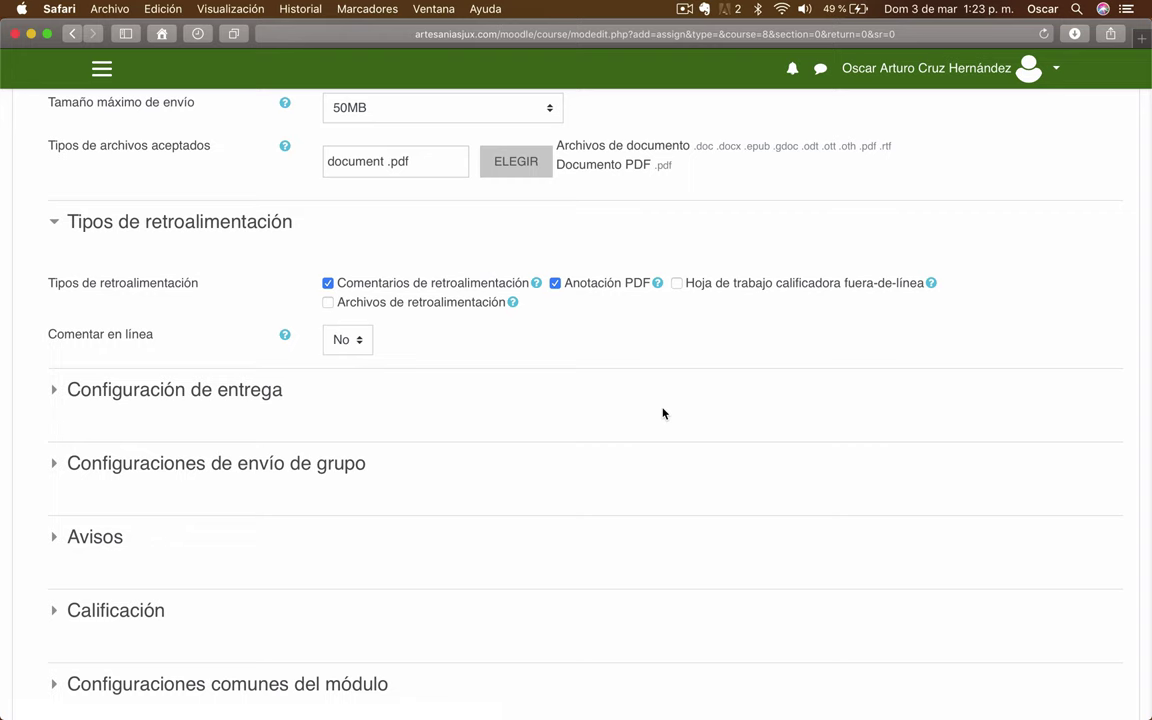
{"action": "scroll", "coordinate": [662, 413], "scroll_direction": "down", "scroll_amount": 4}
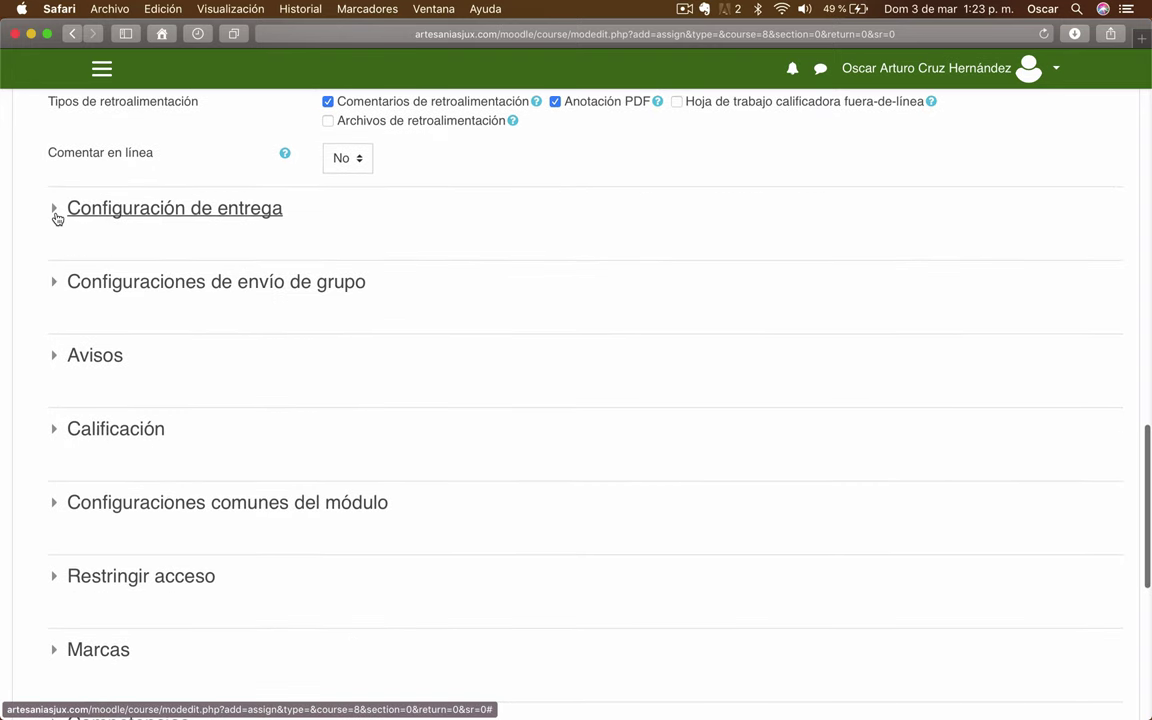
Step: In Configuración de entrega, set both the required 'enviar' button and the required acceptance of the submission statement to Sí
{"action": "left_click", "coordinate": [56, 214]}
{"action": "scroll", "coordinate": [684, 226], "scroll_direction": "down", "scroll_amount": 1}
{"action": "left_click", "coordinate": [363, 232]}
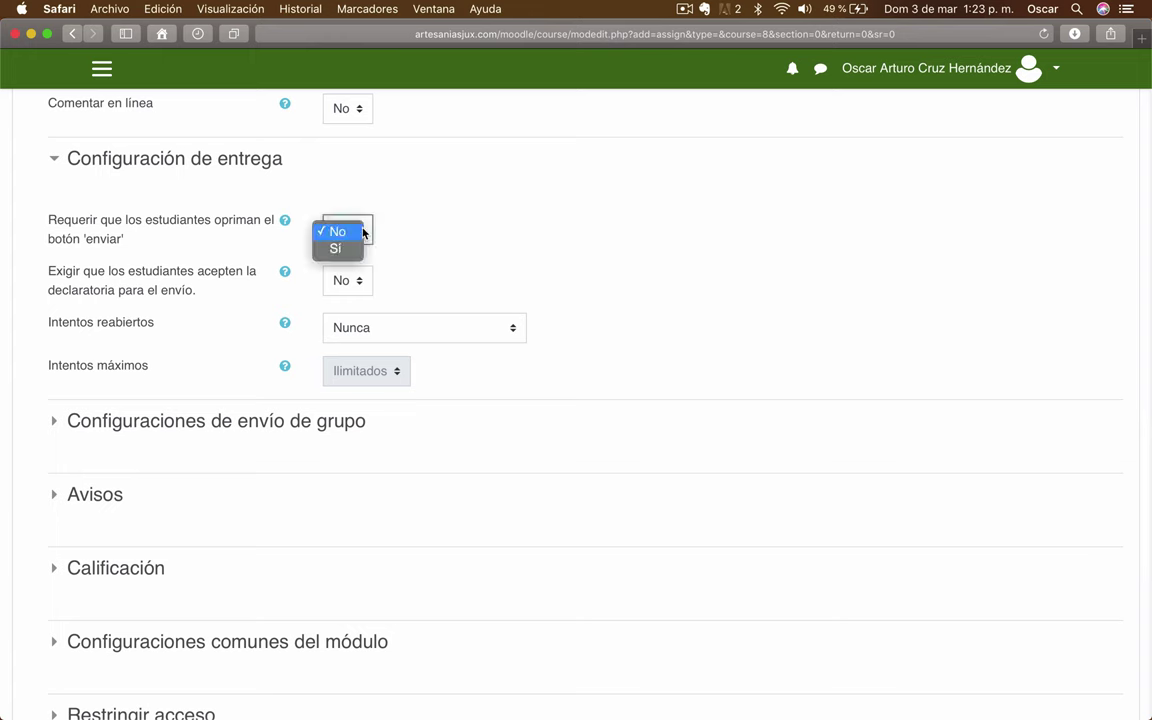
{"action": "left_click", "coordinate": [338, 248]}
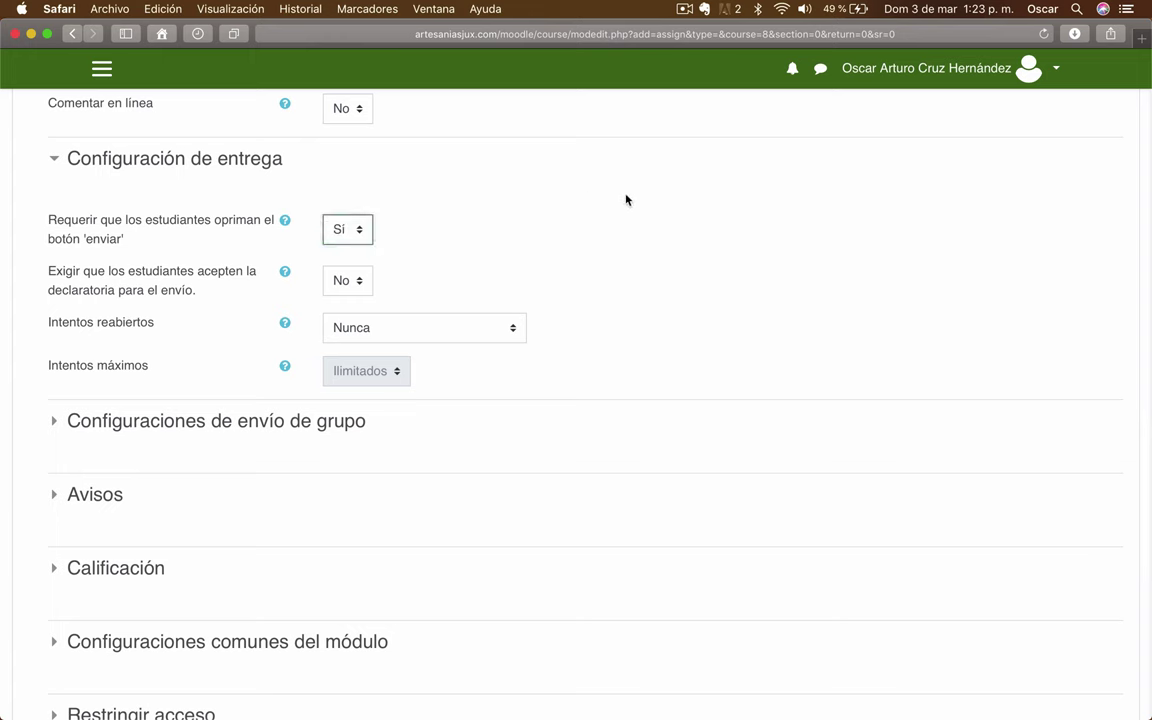
{"action": "left_click", "coordinate": [352, 282]}
{"action": "left_click", "coordinate": [333, 301]}
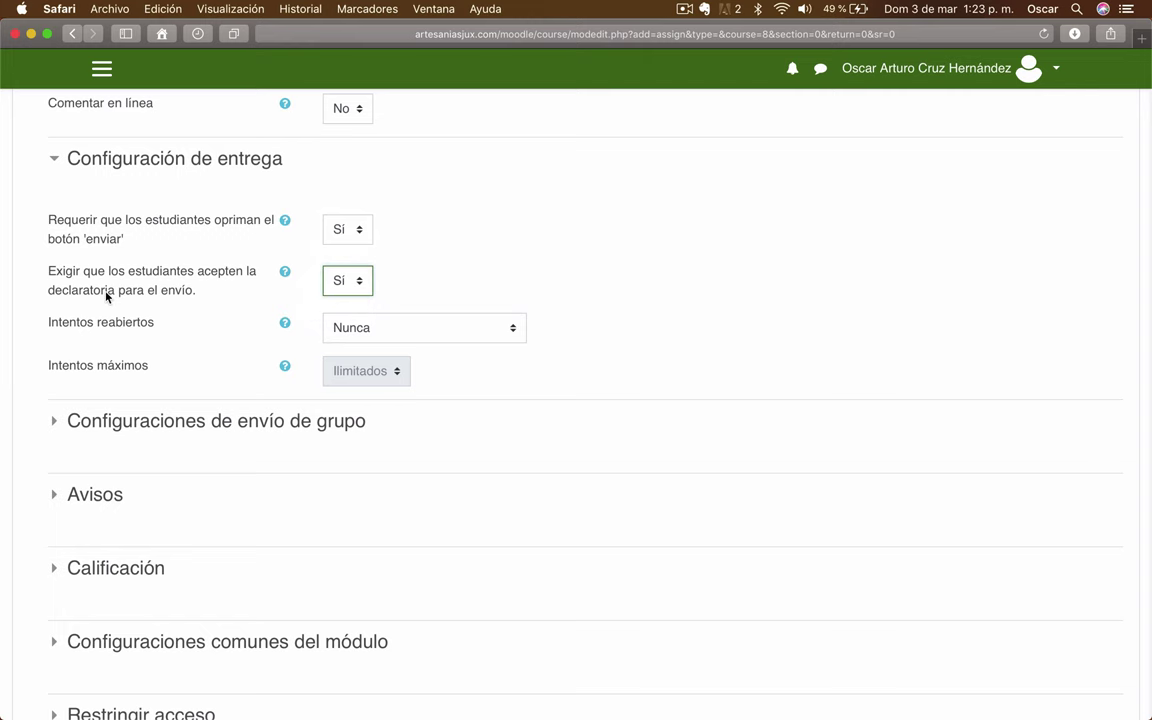
Step: Expand Configuraciones de envío de grupo and check the Los estudiantes envían en grupos setting, keeping it at No
{"action": "scroll", "coordinate": [702, 285], "scroll_direction": "down", "scroll_amount": 2}
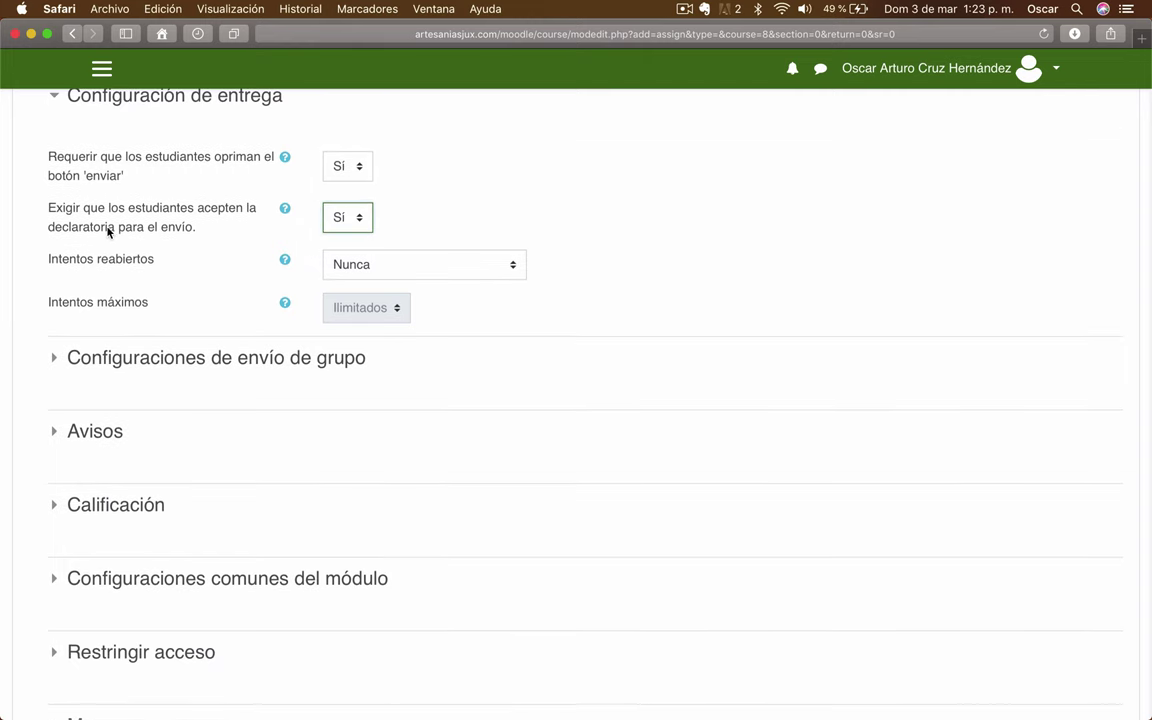
{"action": "scroll", "coordinate": [730, 255], "scroll_direction": "down", "scroll_amount": 5}
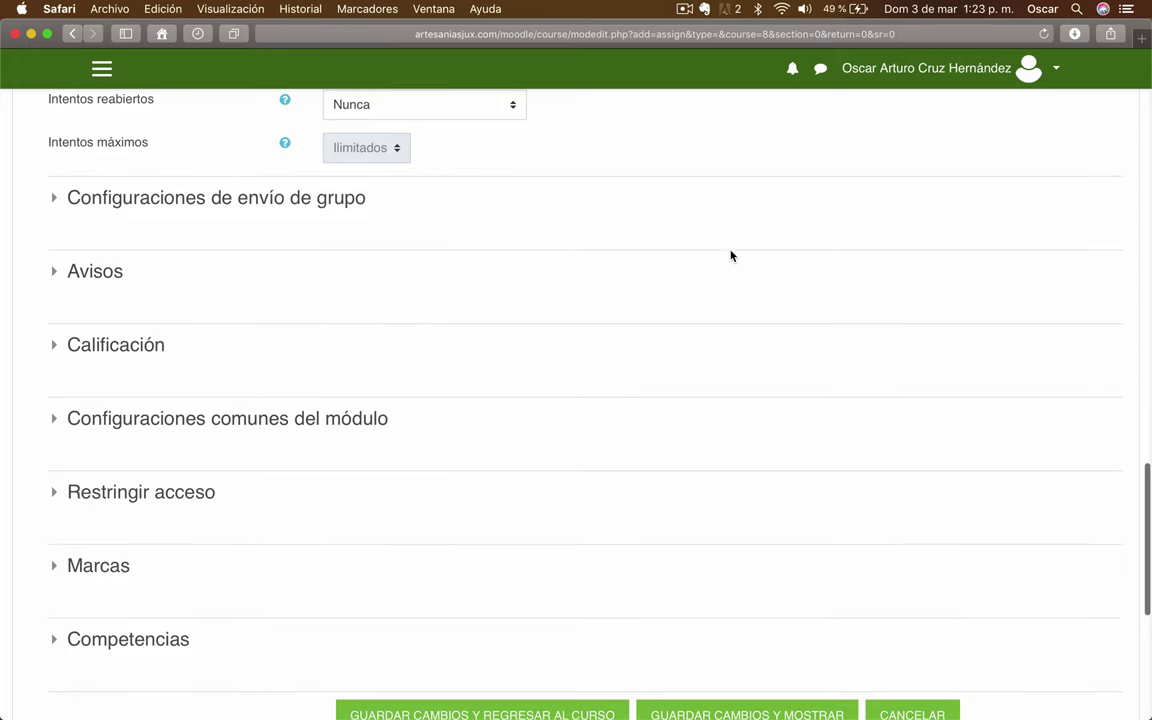
{"action": "left_click", "coordinate": [210, 172]}
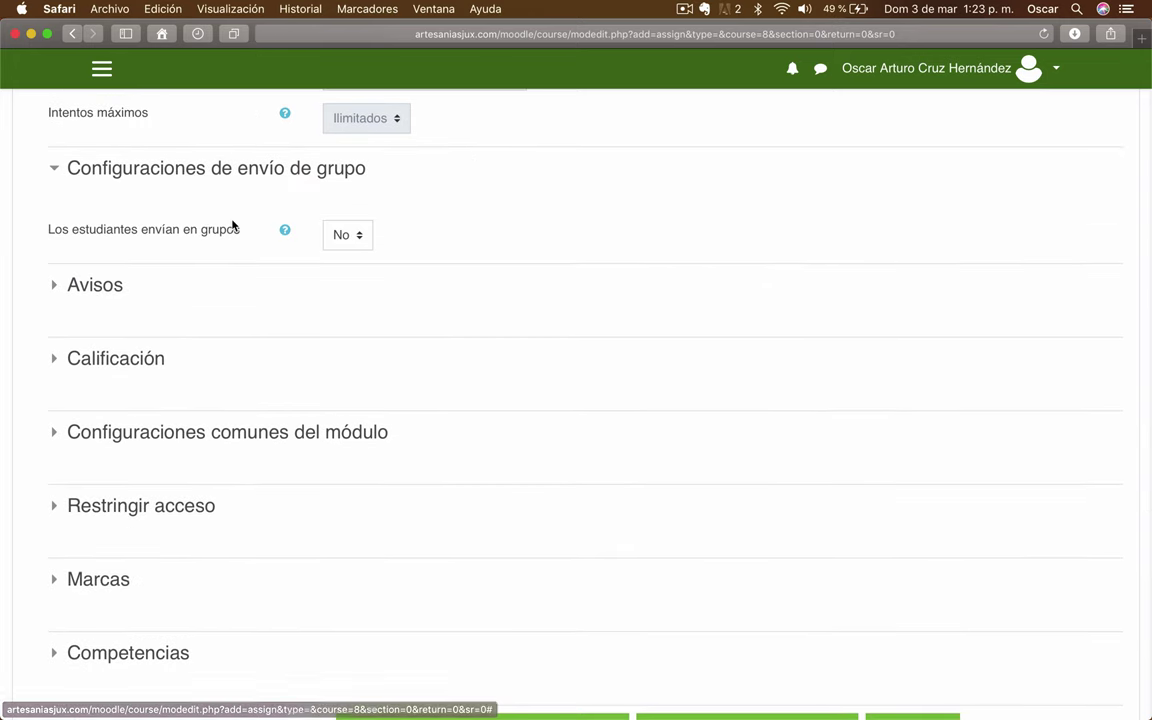
{"action": "left_click", "coordinate": [77, 234]}
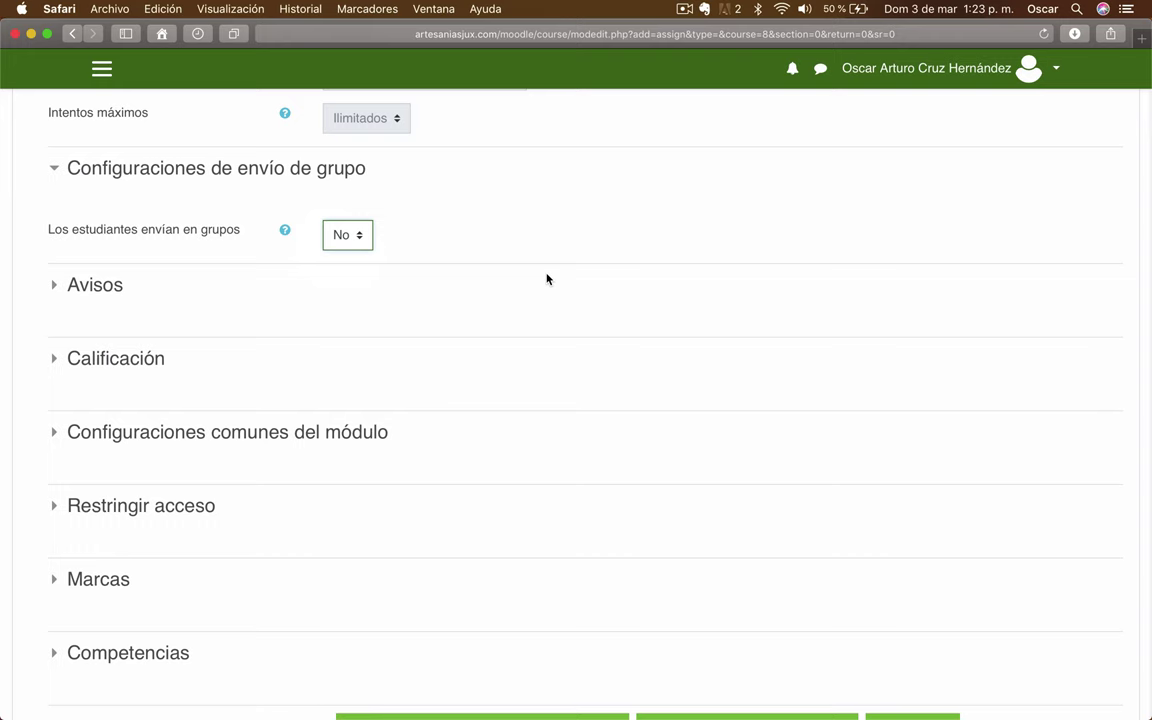
Step: In Avisos, set Mandar avisos a los (profesores) calificadores to Sí
{"action": "scroll", "coordinate": [546, 279], "scroll_direction": "down", "scroll_amount": 3}
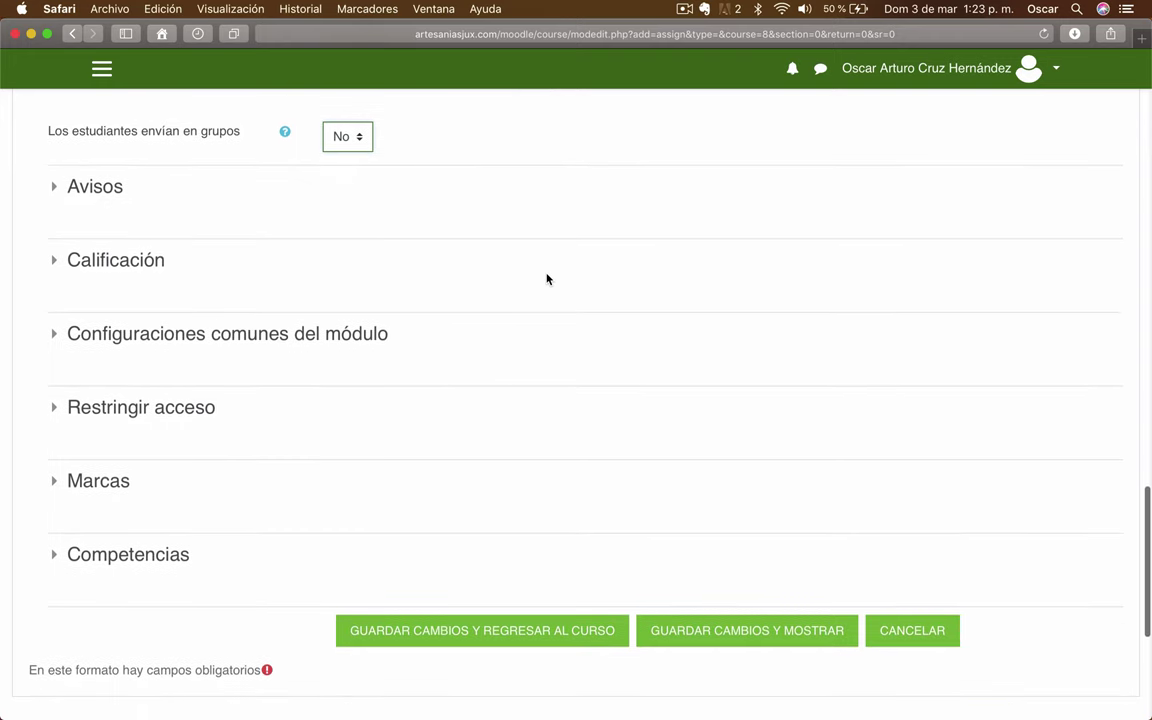
{"action": "left_click", "coordinate": [51, 189]}
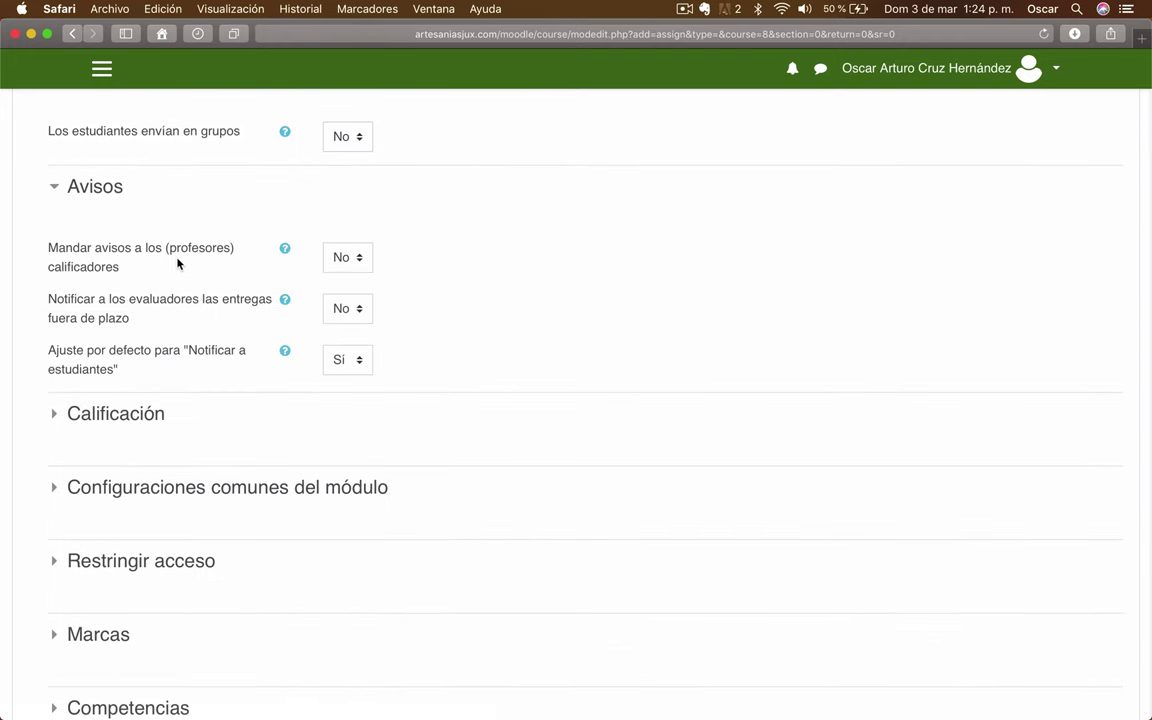
{"action": "left_click", "coordinate": [362, 259]}
{"action": "left_click", "coordinate": [335, 276]}
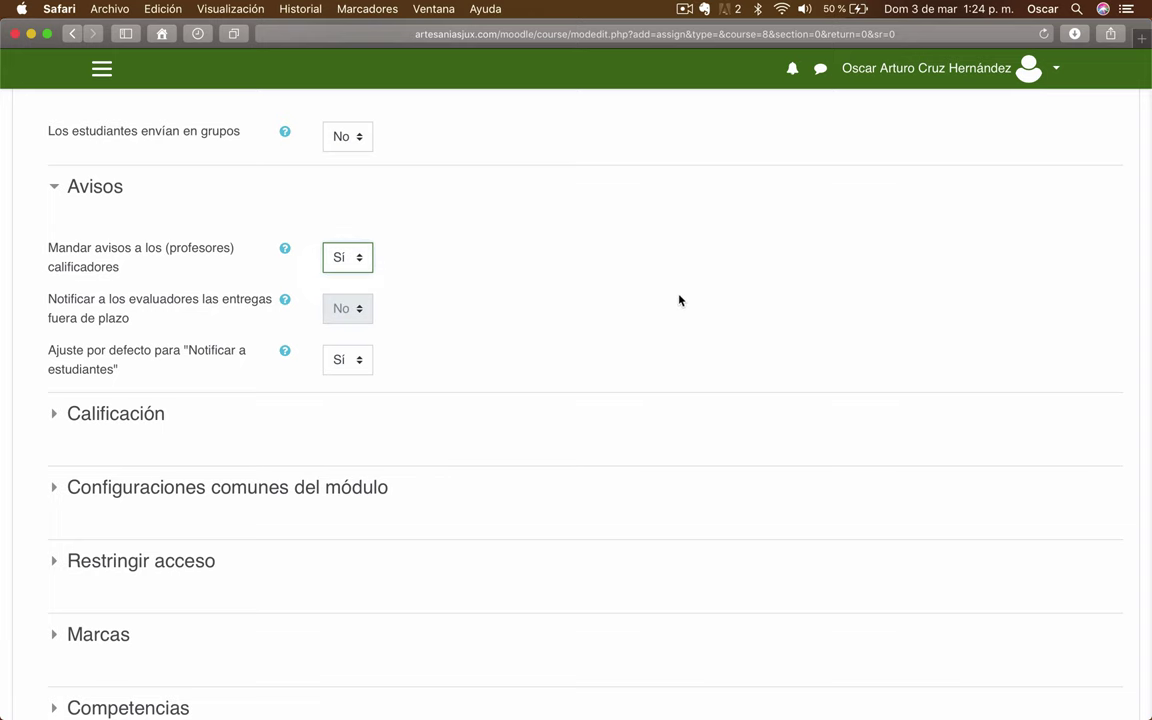
Step: Expand Calificación and review the available grade types, keeping Puntaje
{"action": "scroll", "coordinate": [683, 301], "scroll_direction": "down", "scroll_amount": 1}
{"action": "scroll", "coordinate": [438, 210], "scroll_direction": "down", "scroll_amount": 1}
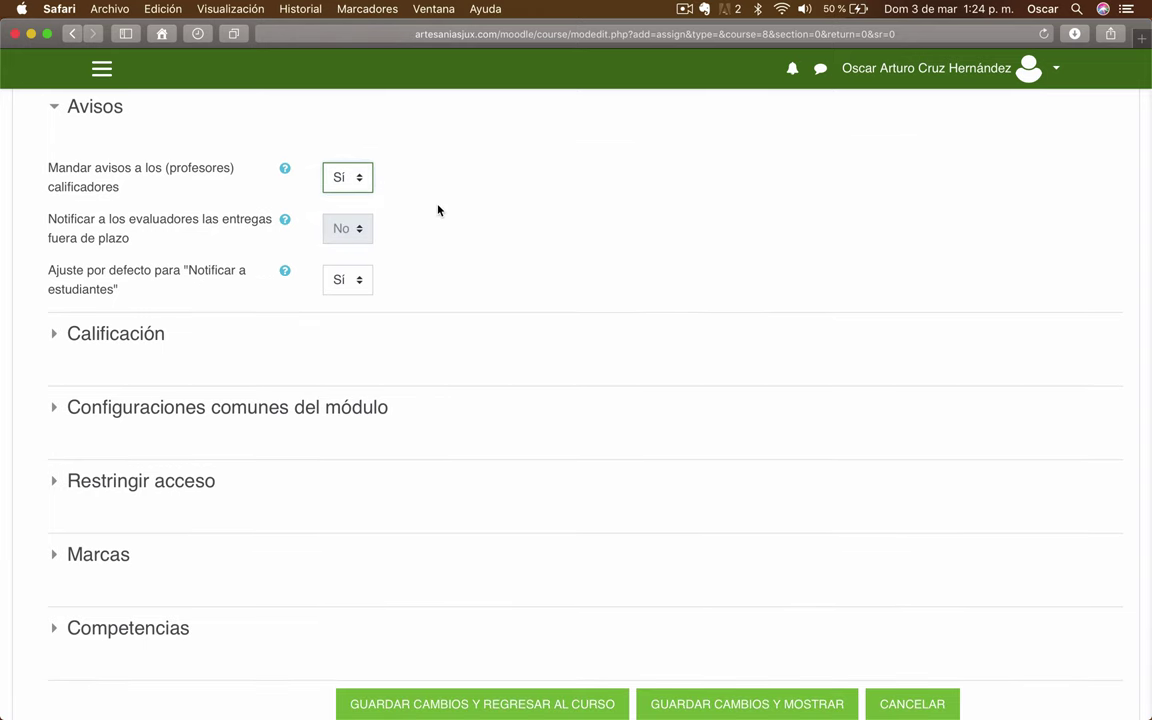
{"action": "scroll", "coordinate": [438, 210], "scroll_direction": "down", "scroll_amount": 1}
{"action": "left_click", "coordinate": [54, 298]}
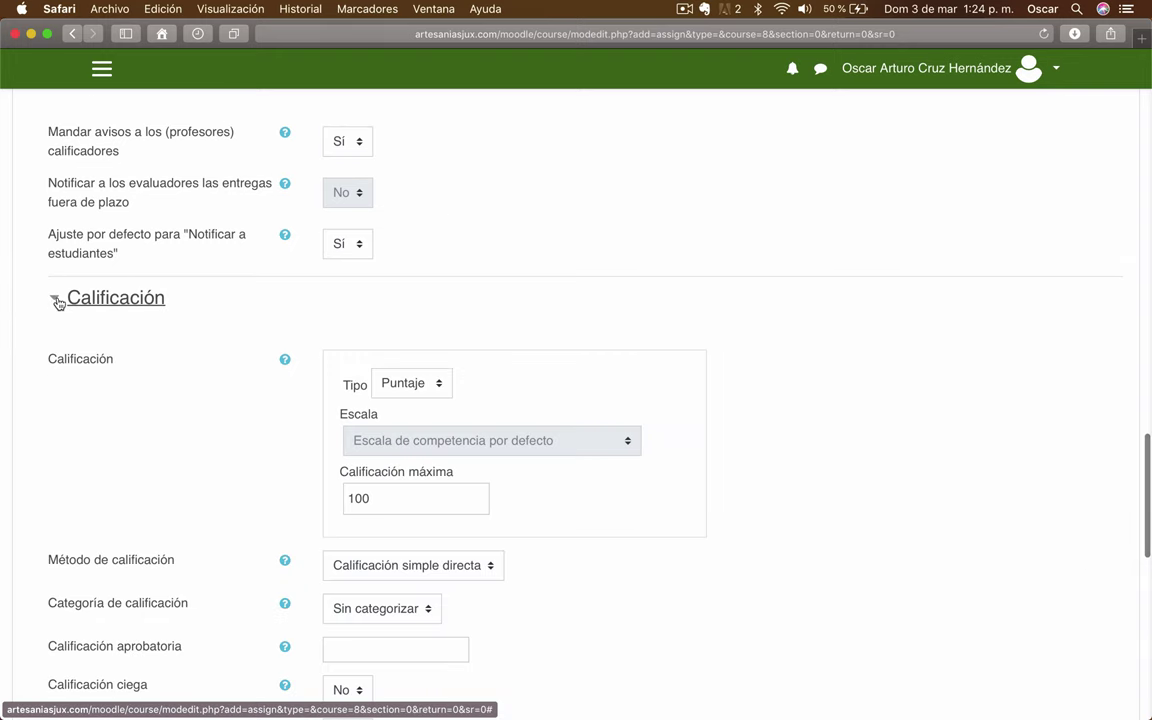
{"action": "scroll", "coordinate": [837, 440], "scroll_direction": "down", "scroll_amount": 5}
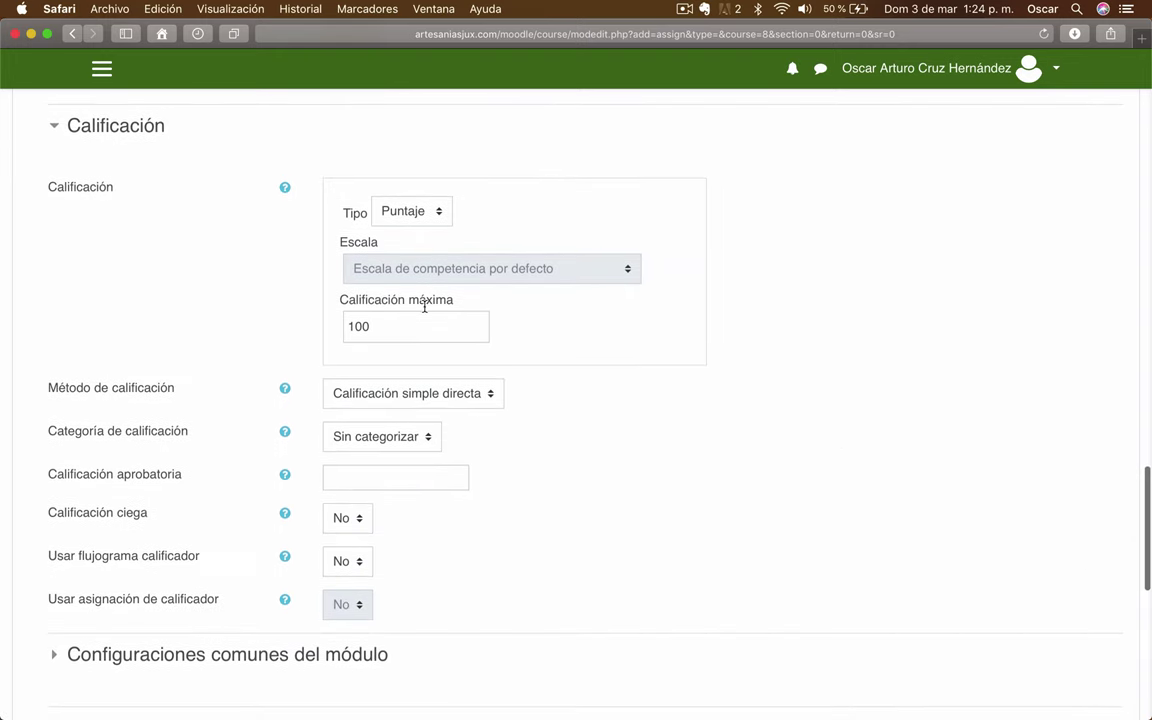
{"action": "left_click", "coordinate": [440, 214]}
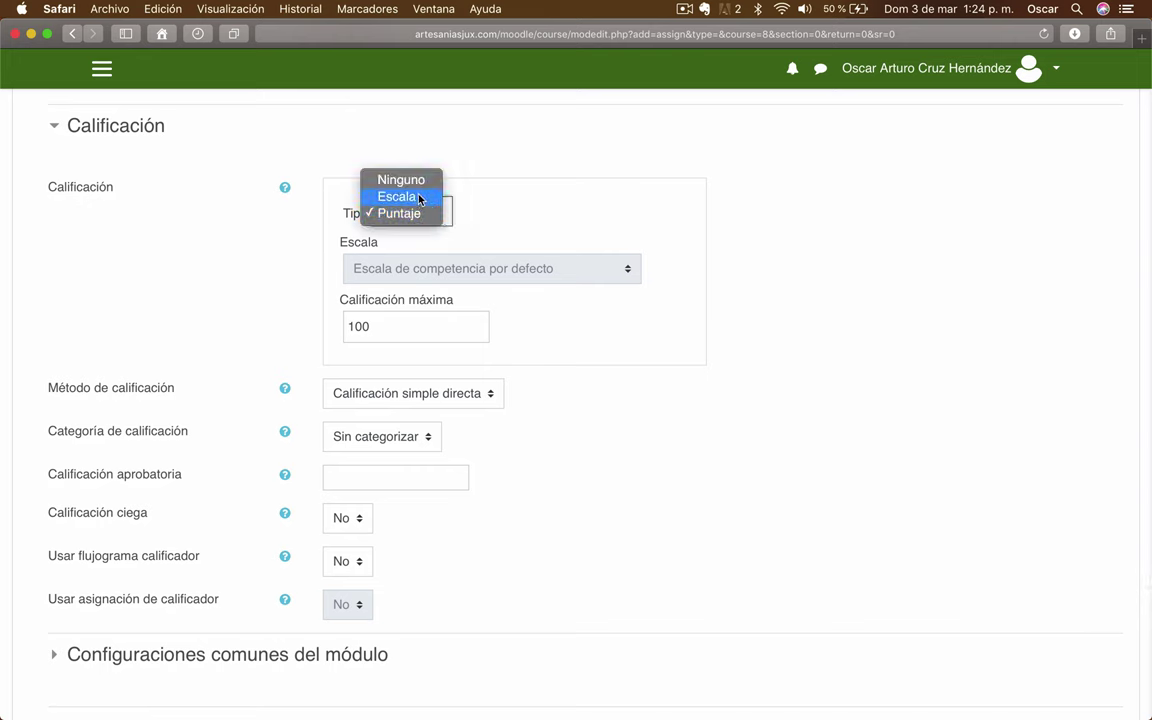
{"action": "left_click", "coordinate": [425, 170]}
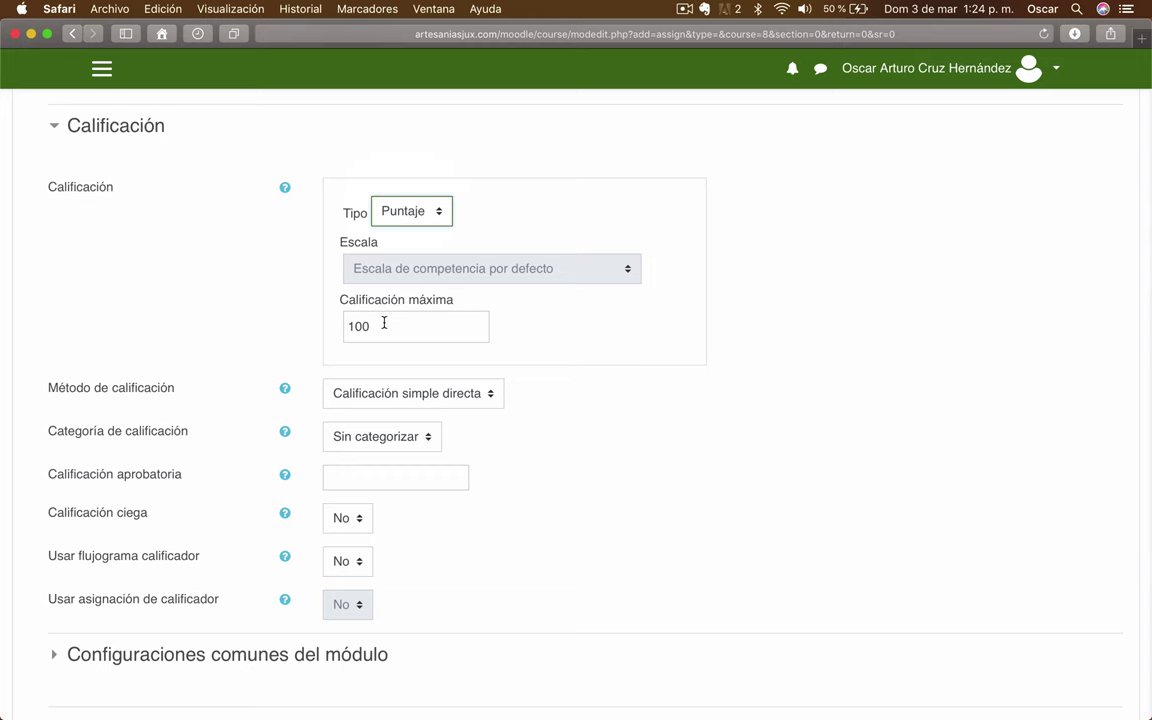
Step: Review the Método de calificación options, keeping Calificación simple directa
{"action": "scroll", "coordinate": [193, 378], "scroll_direction": "down", "scroll_amount": 2}
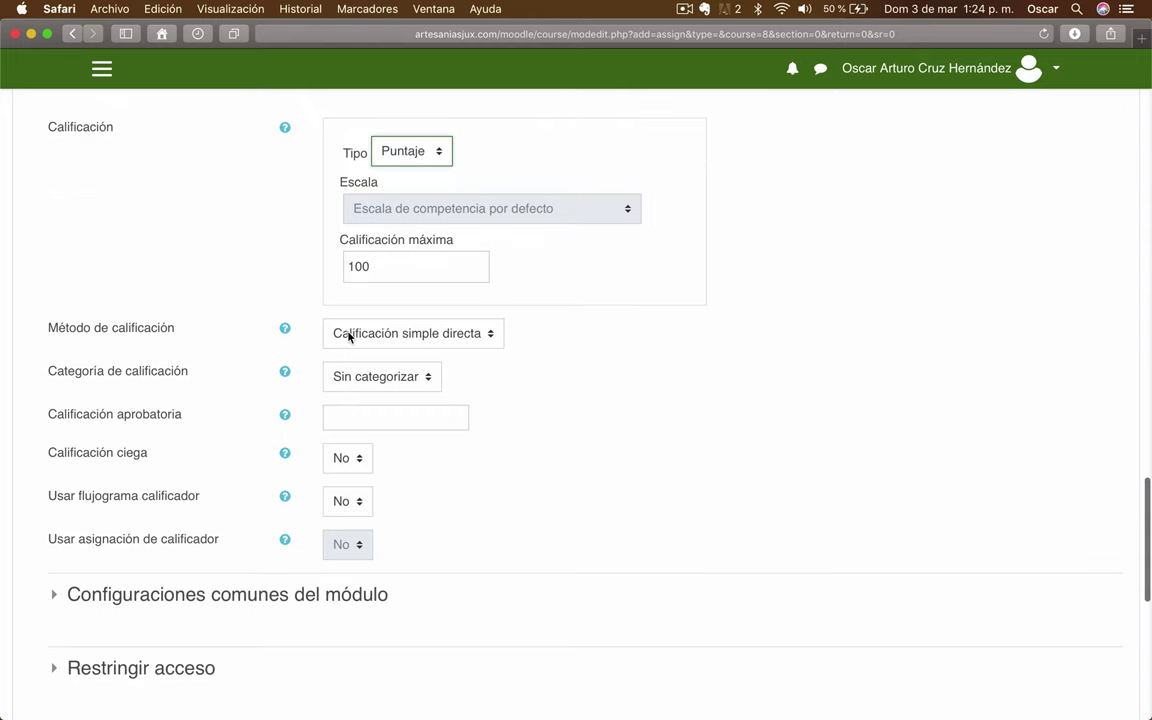
{"action": "left_click", "coordinate": [486, 335]}
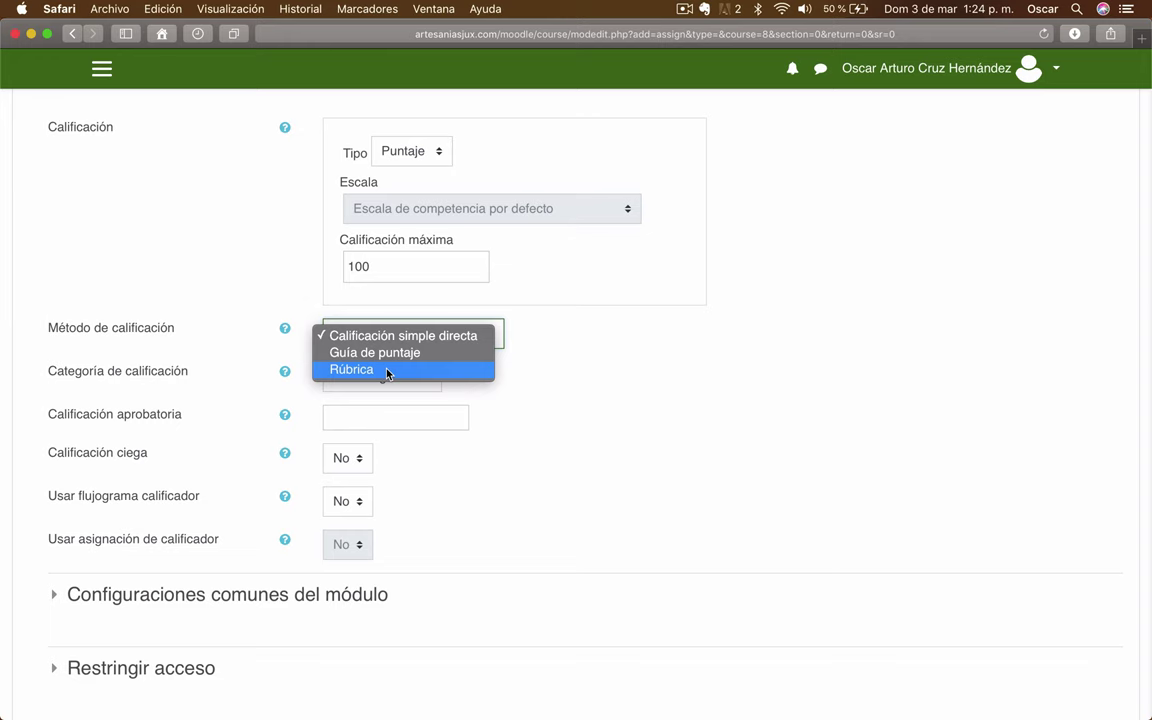
{"action": "left_click", "coordinate": [933, 424]}
{"action": "scroll", "coordinate": [933, 424], "scroll_direction": "down", "scroll_amount": 2}
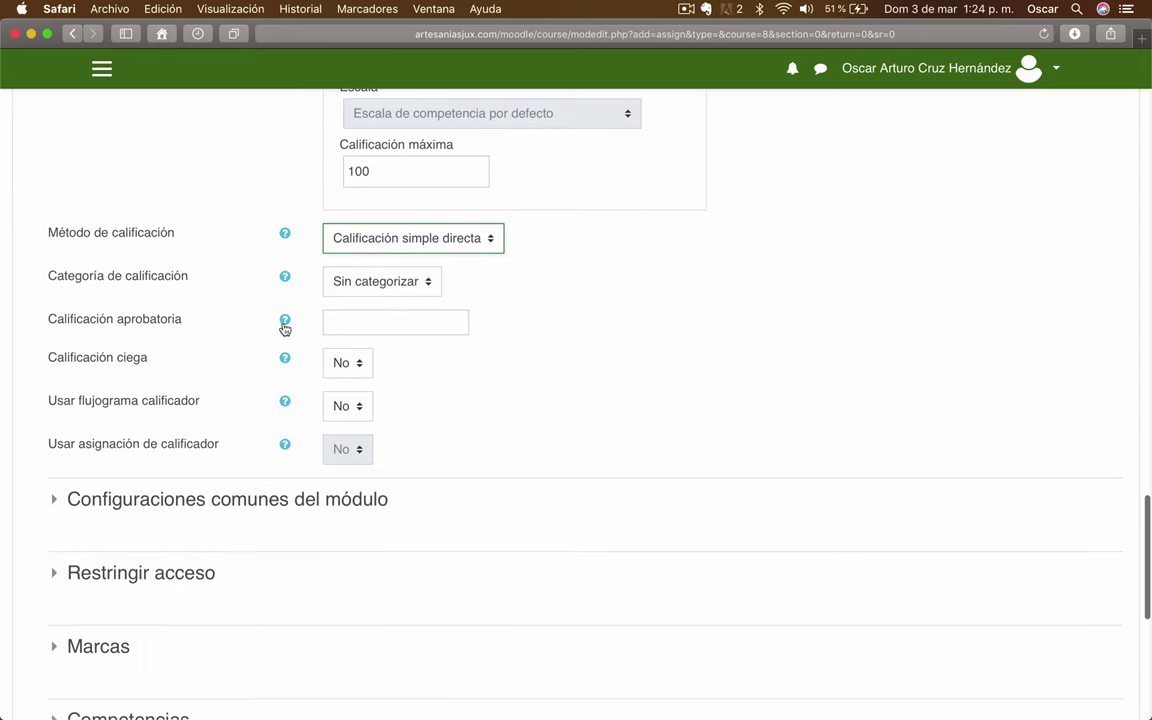
Step: Save the assignment settings and display the assignment
{"action": "scroll", "coordinate": [753, 363], "scroll_direction": "down", "scroll_amount": 3}
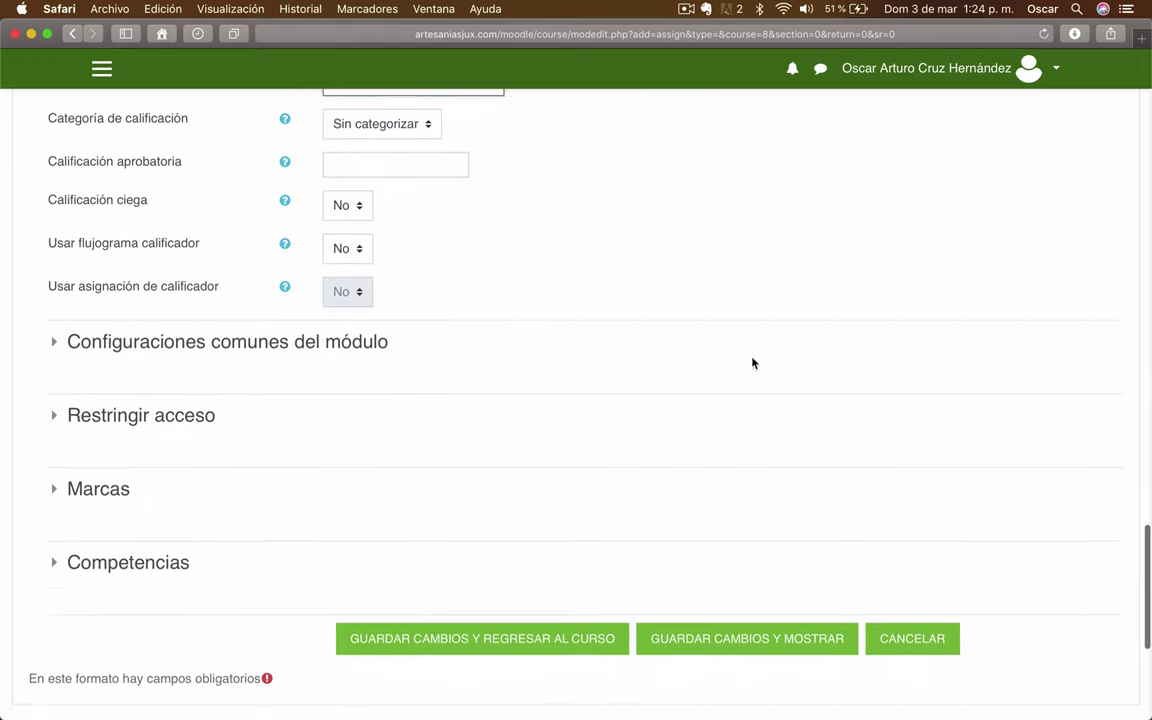
{"action": "scroll", "coordinate": [753, 363], "scroll_direction": "down", "scroll_amount": 3}
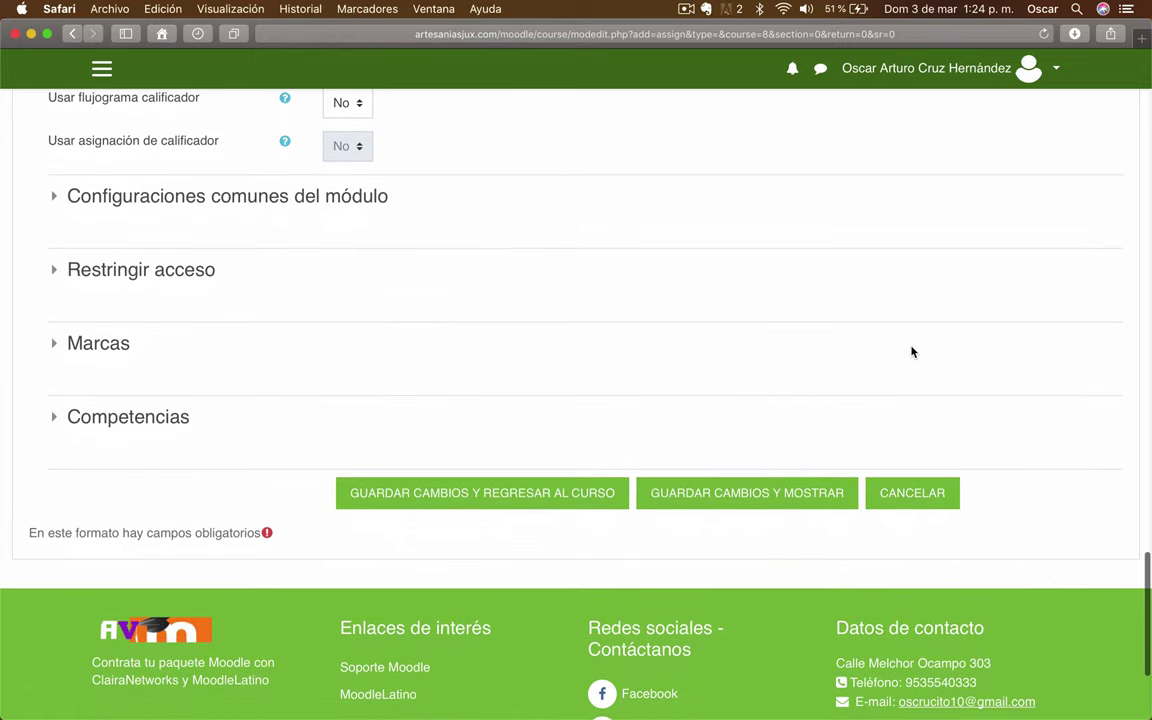
{"action": "left_click", "coordinate": [750, 512]}
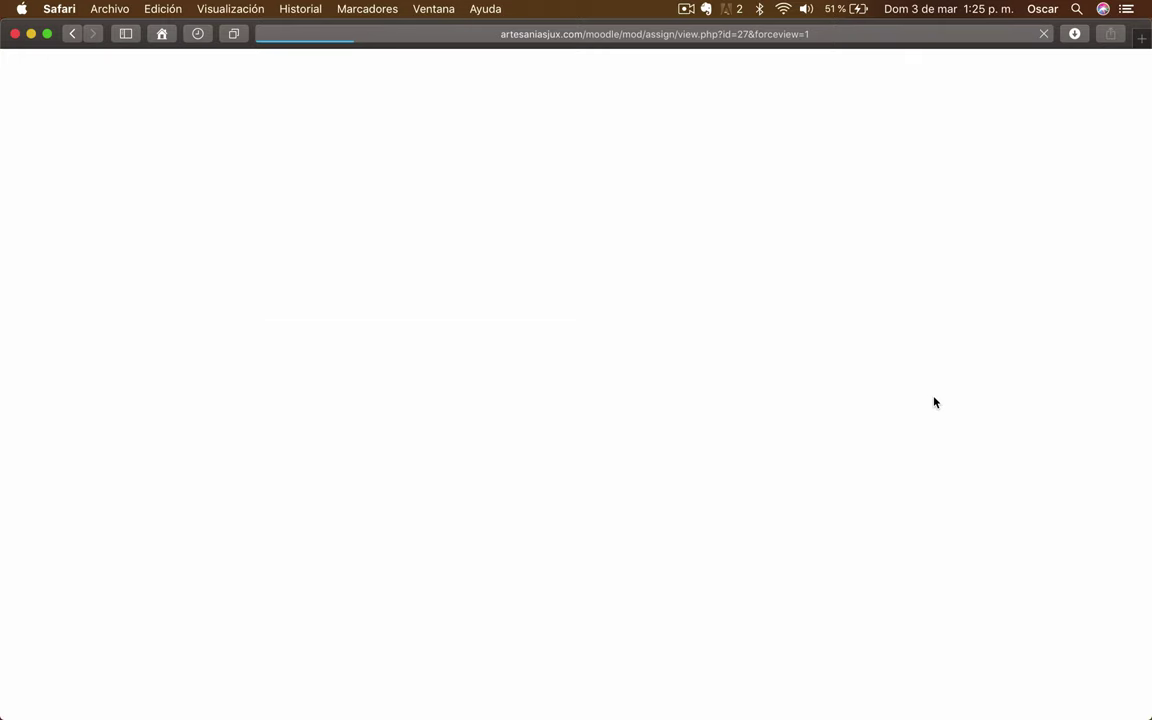
Step: Examine the assignment's title, description and Sumario de calificaciones, including participants, drafts, submissions, due date and remaining time
{"action": "scroll", "coordinate": [934, 401], "scroll_direction": "down", "scroll_amount": 3}
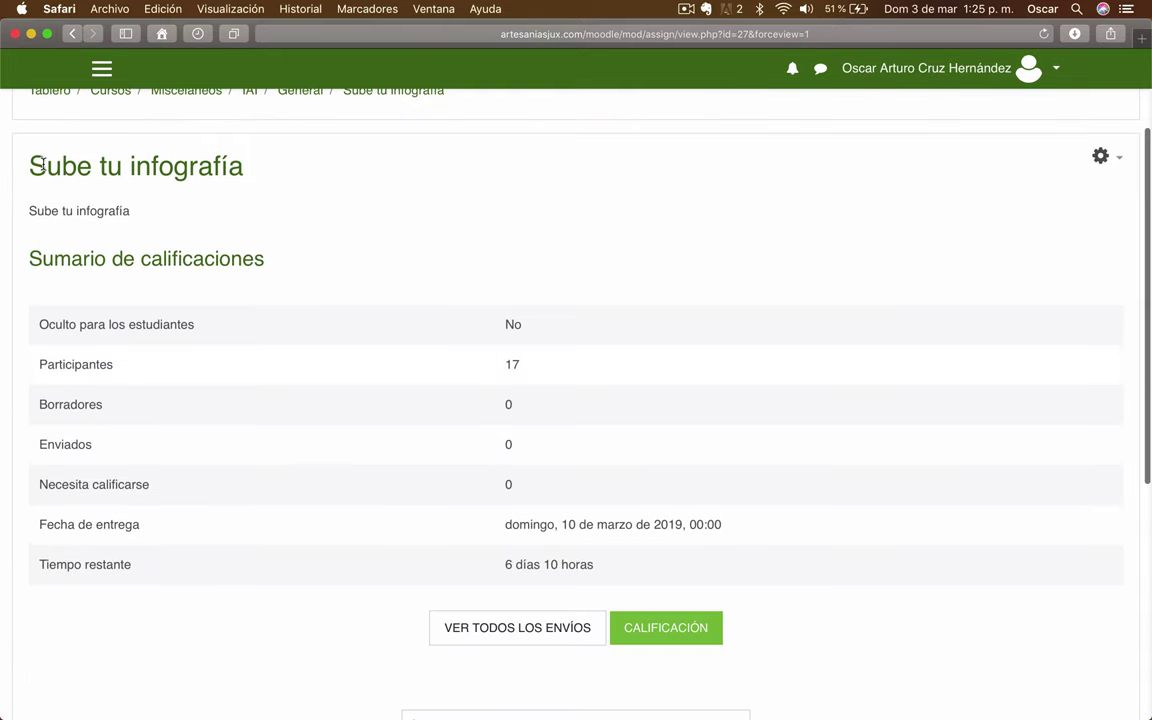
{"action": "triple_click", "coordinate": [42, 165]}
{"action": "triple_click", "coordinate": [77, 208]}
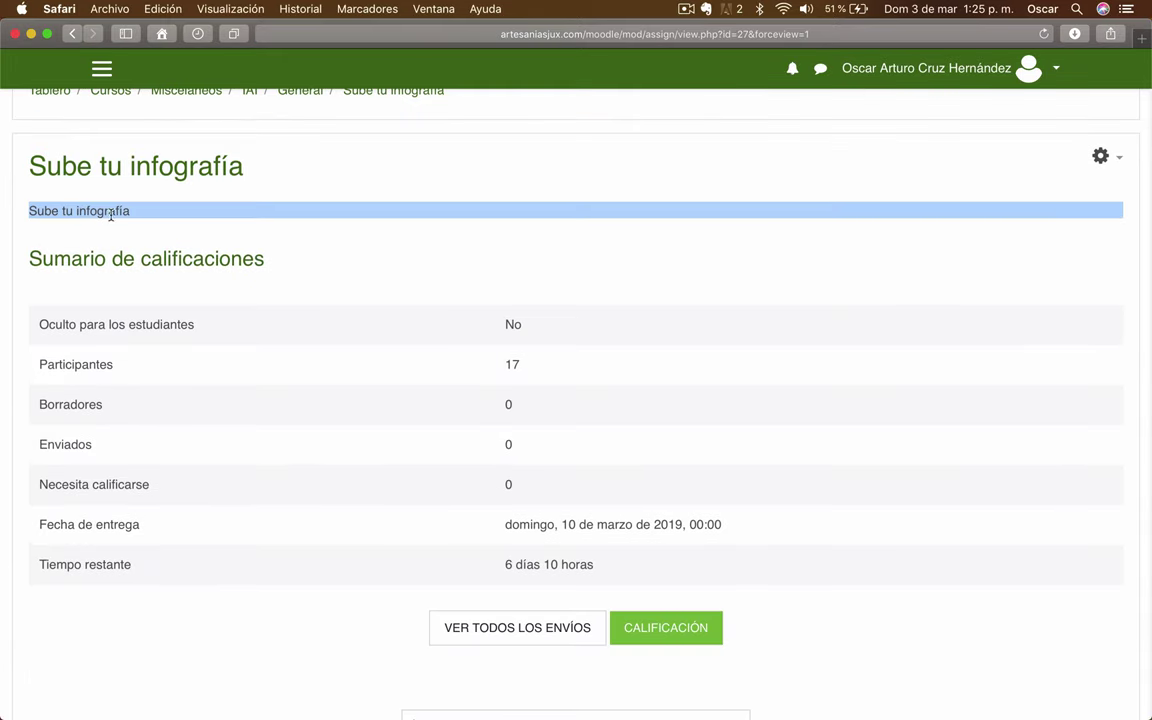
{"action": "left_click", "coordinate": [110, 215]}
{"action": "scroll", "coordinate": [256, 231], "scroll_direction": "down", "scroll_amount": 2}
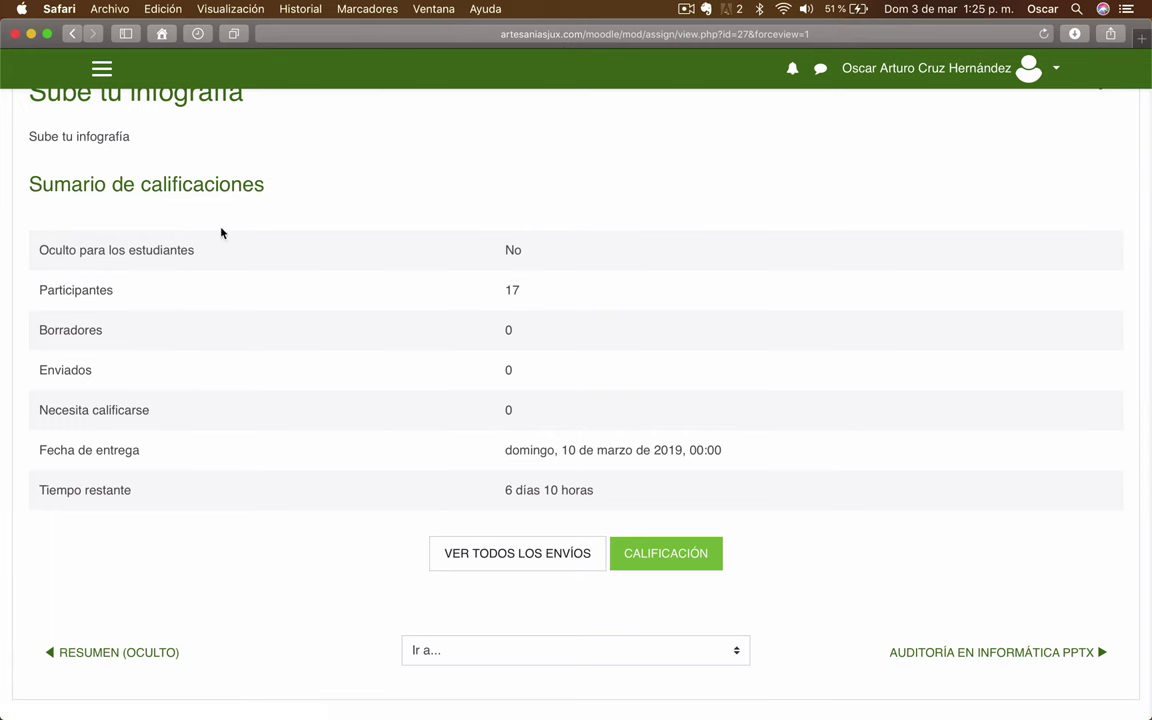
{"action": "triple_click", "coordinate": [73, 292]}
{"action": "triple_click", "coordinate": [515, 286]}
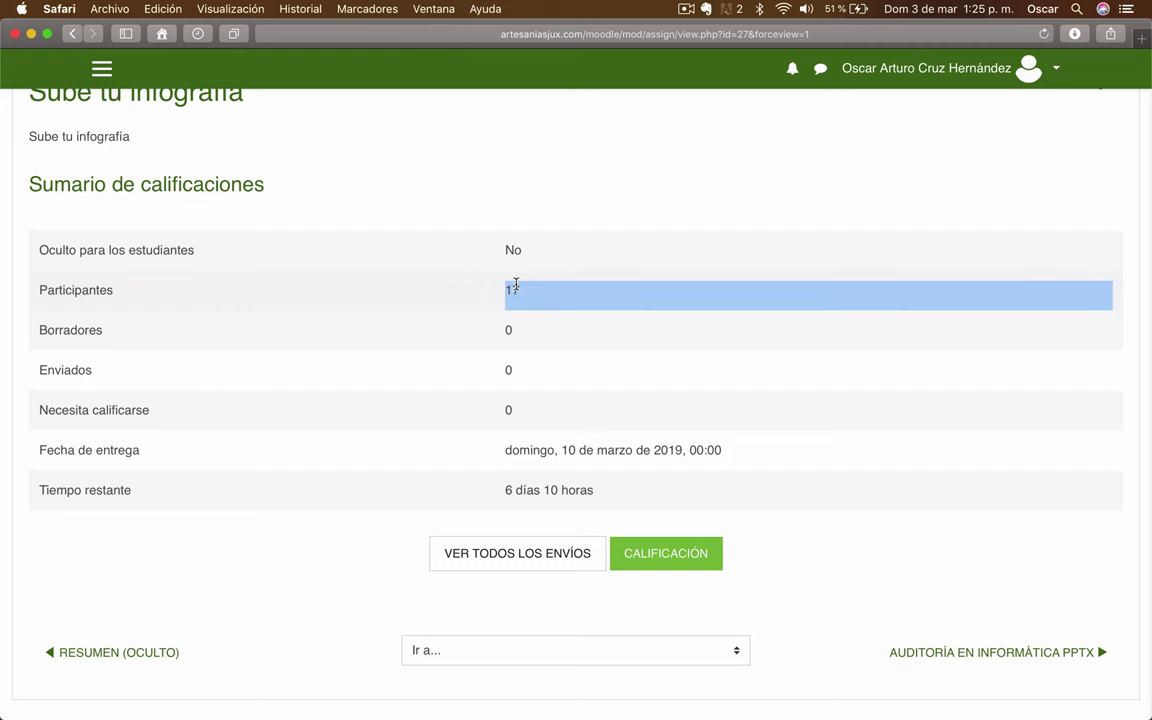
{"action": "left_click", "coordinate": [490, 303]}
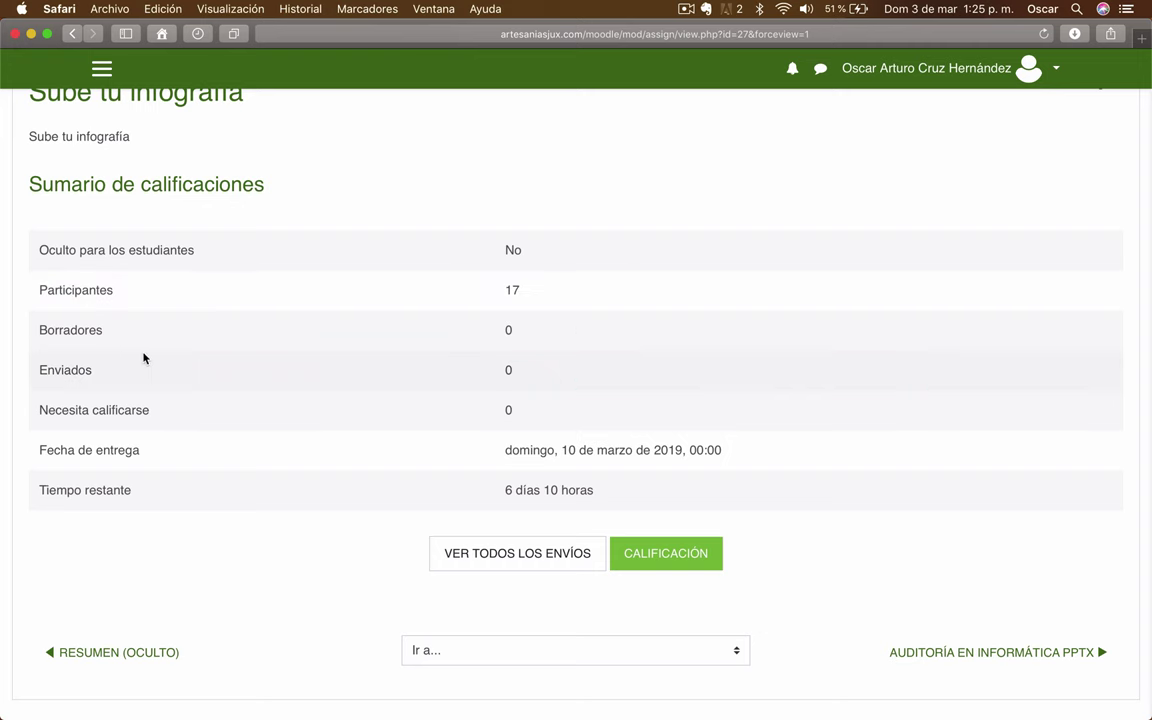
{"action": "triple_click", "coordinate": [60, 330]}
{"action": "triple_click", "coordinate": [50, 369]}
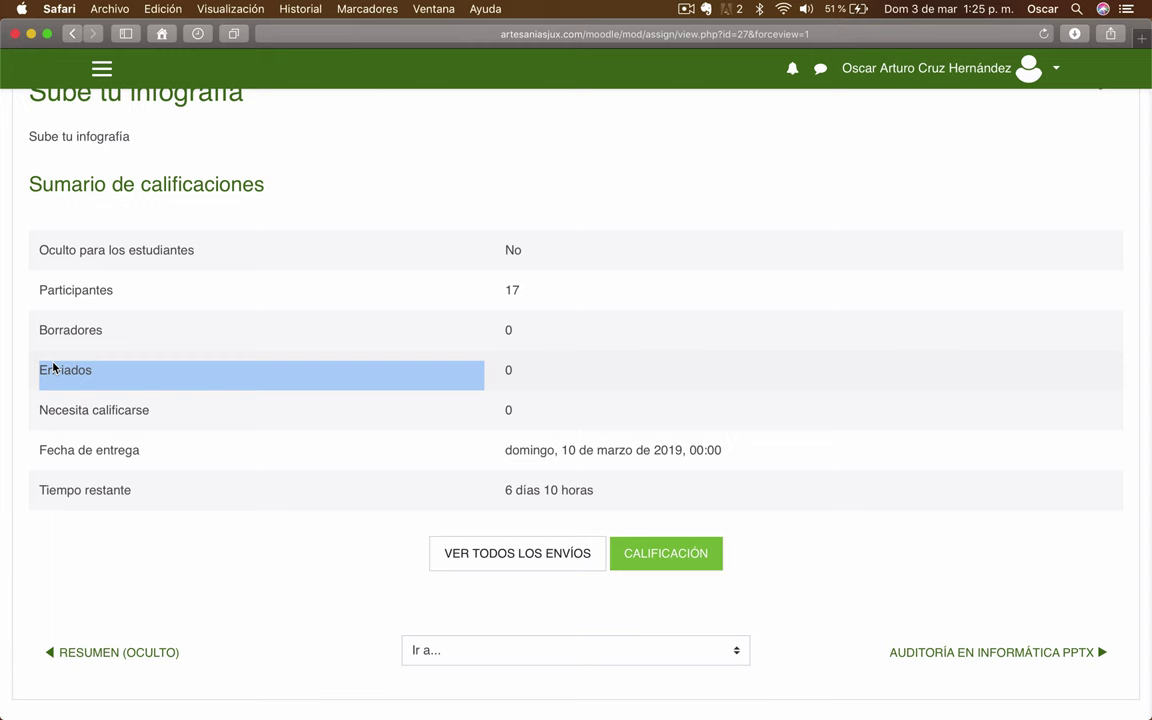
{"action": "left_click", "coordinate": [238, 408]}
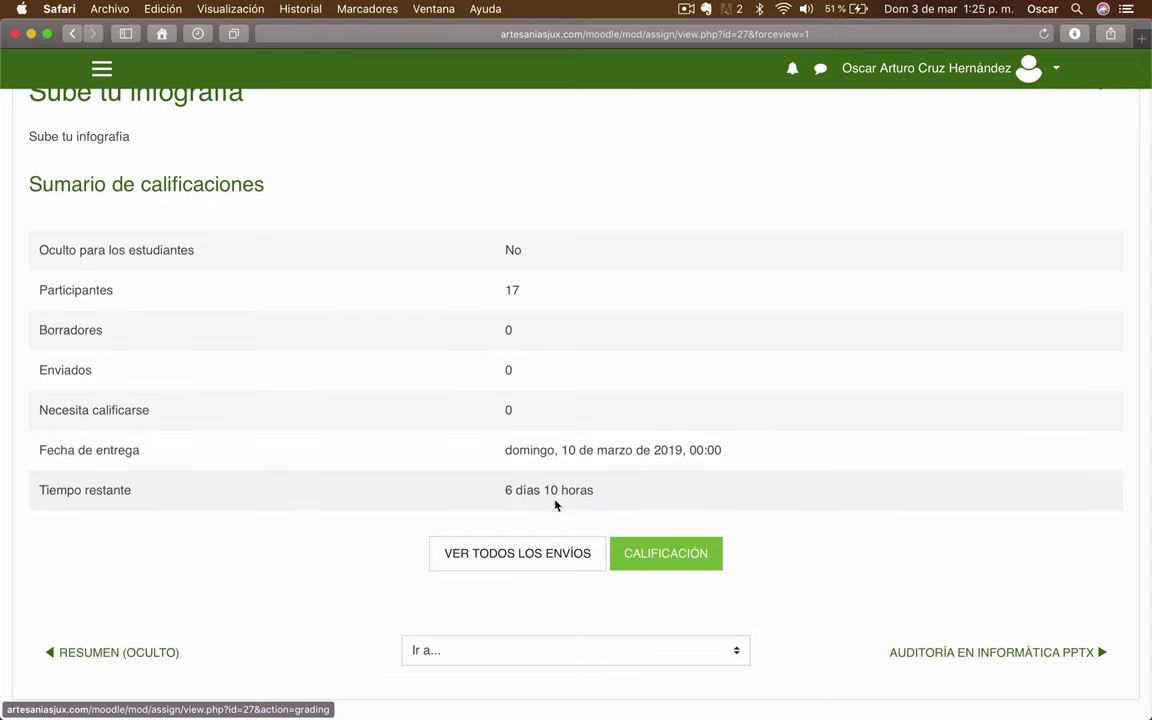
{"action": "scroll", "coordinate": [818, 350], "scroll_direction": "down", "scroll_amount": 3}
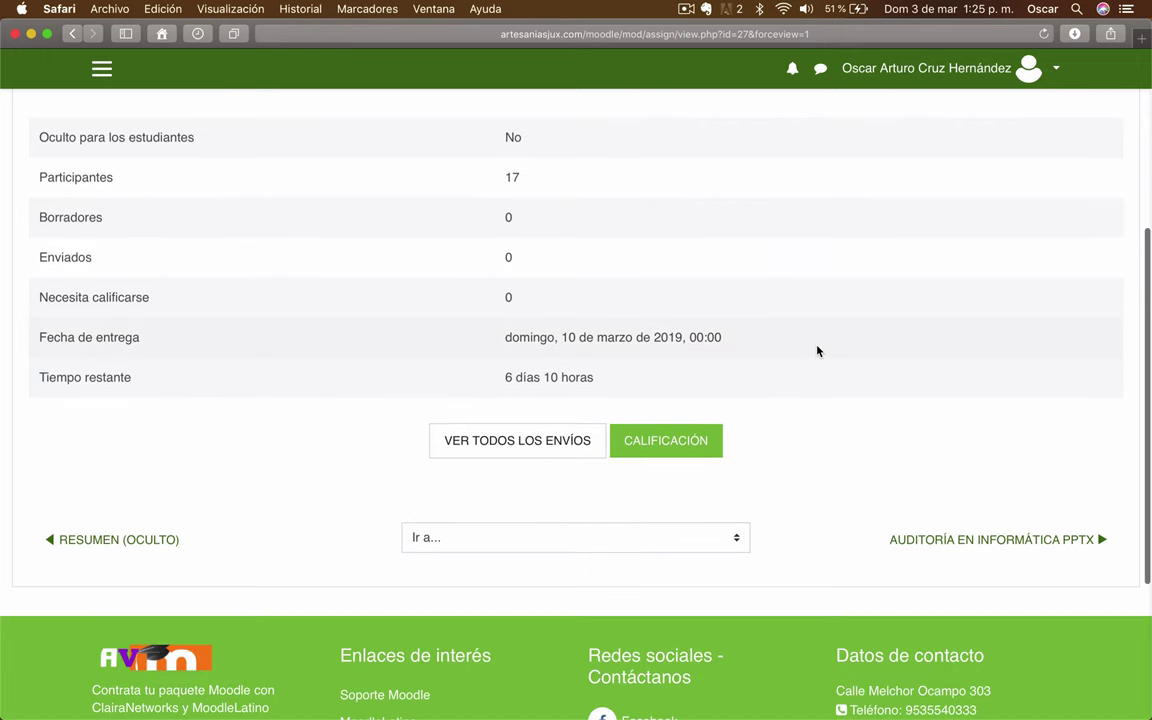
Step: Open the assignment's individual grading view and switch from it to the list of all submissions
{"action": "scroll", "coordinate": [828, 463], "scroll_direction": "up", "scroll_amount": 2}
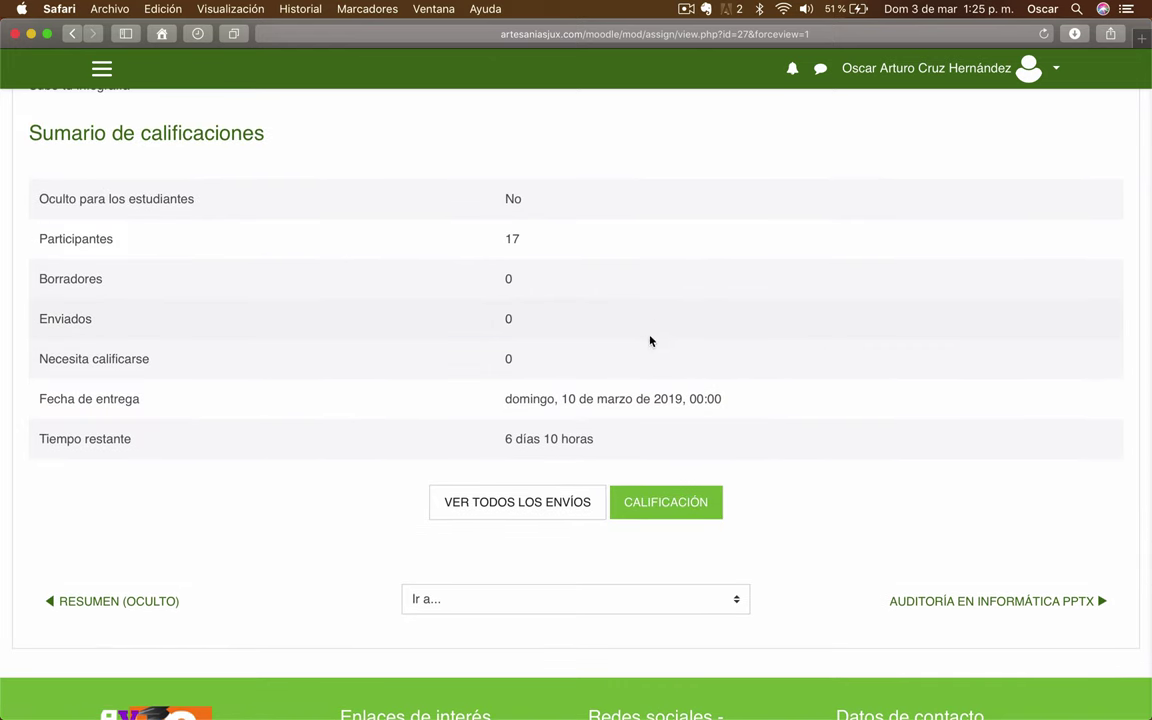
{"action": "left_click", "coordinate": [678, 511]}
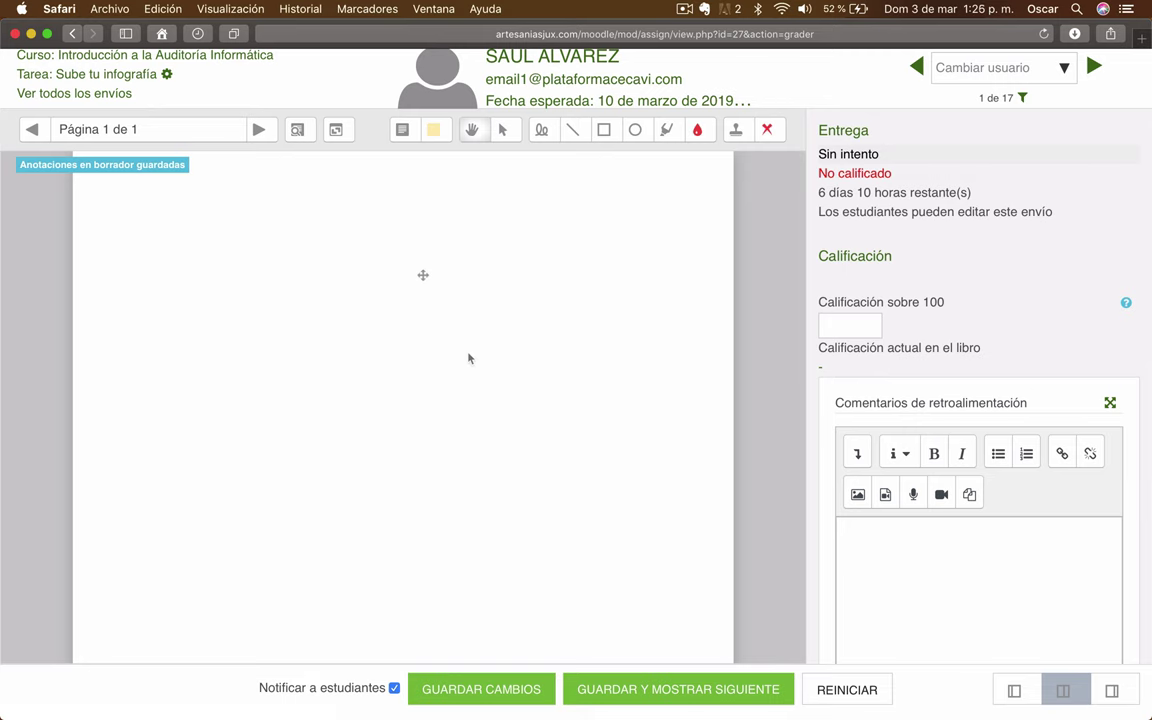
{"action": "left_click", "coordinate": [73, 95]}
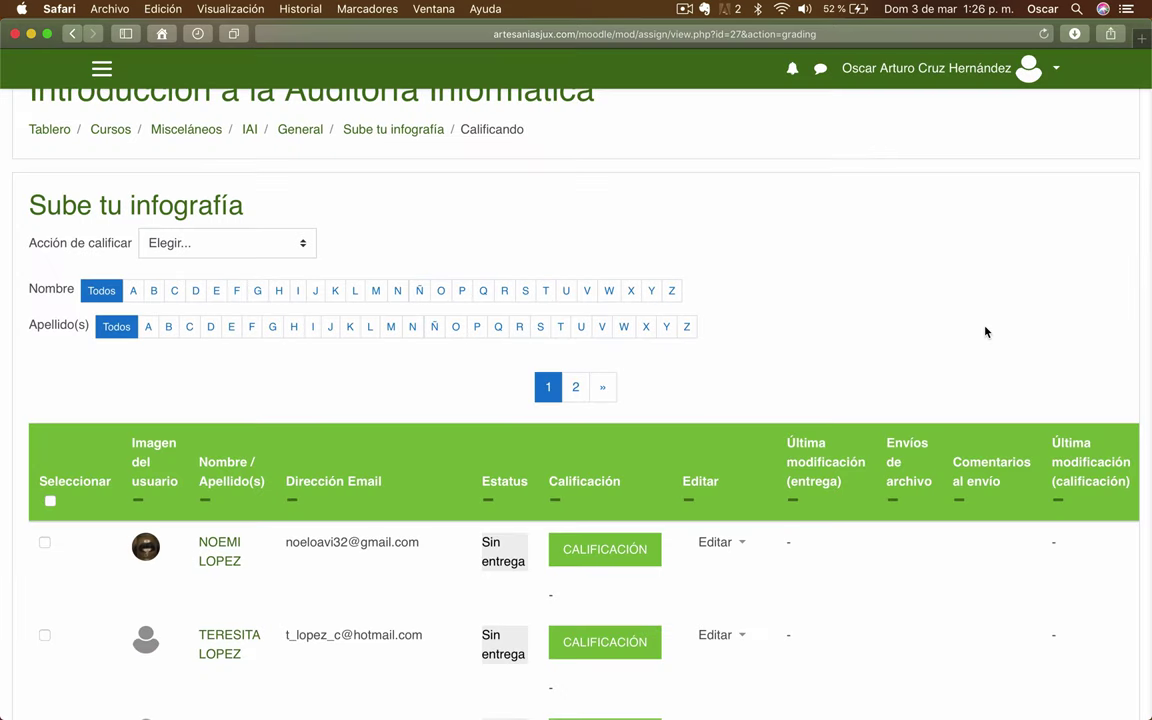